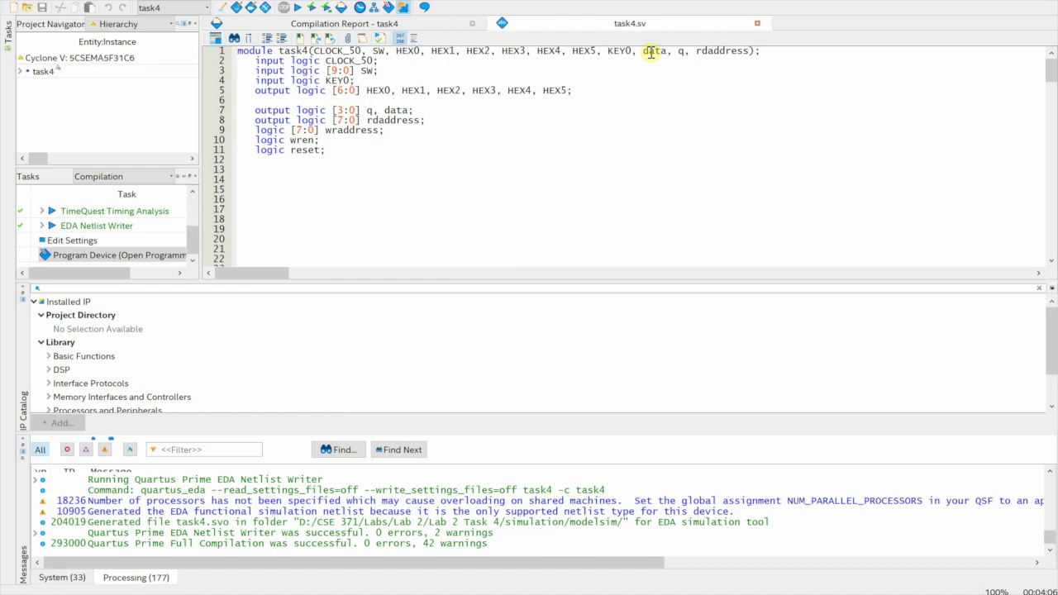
Examine the data, q and rdaddress ports in the task4 module header and their output logic declarations
double_click(653, 51)
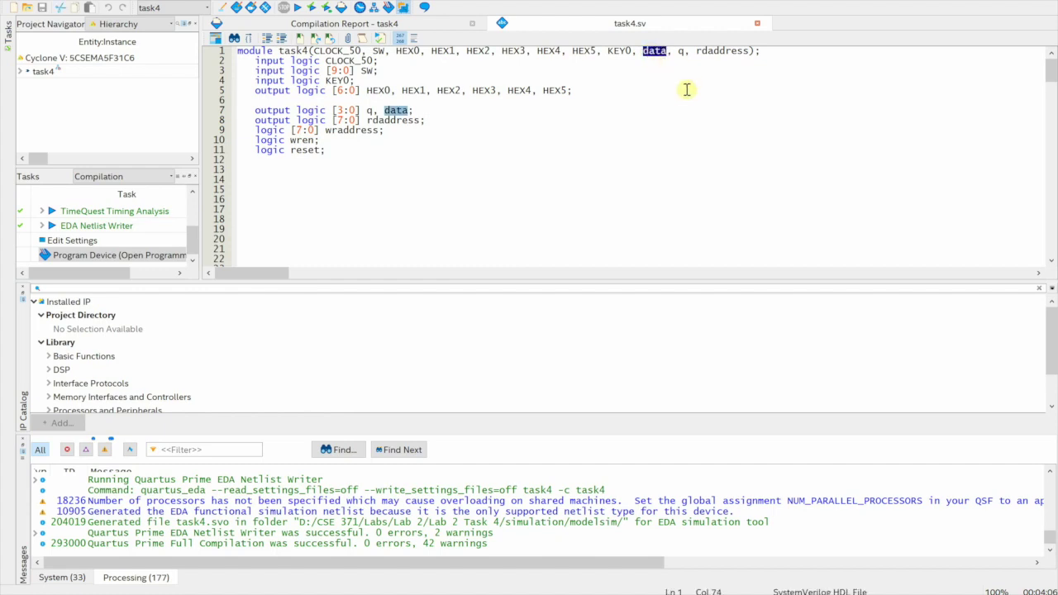
click(679, 51)
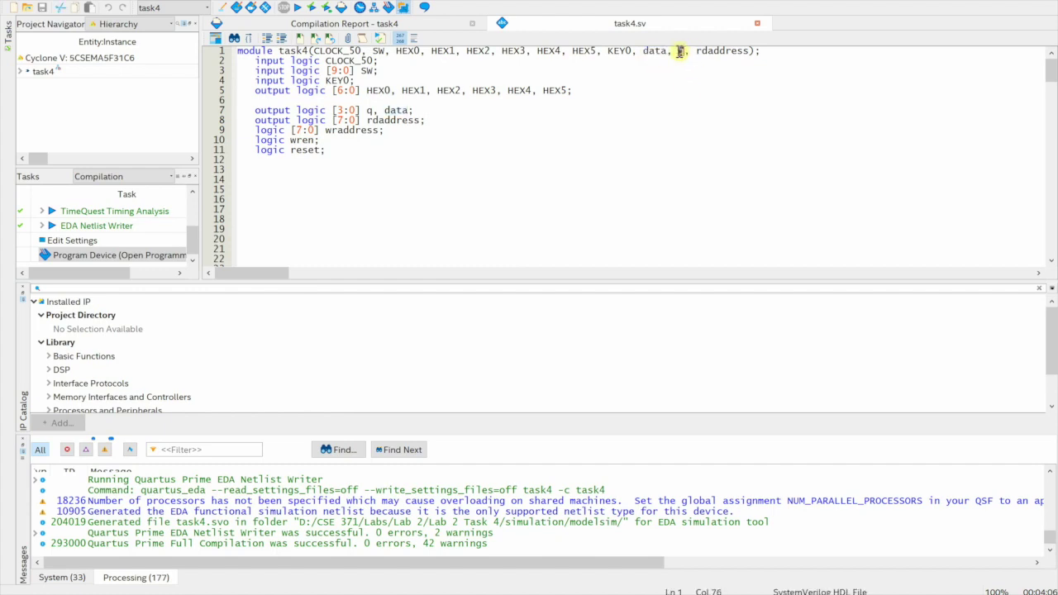
double_click(679, 51)
drag(697, 51, 751, 52)
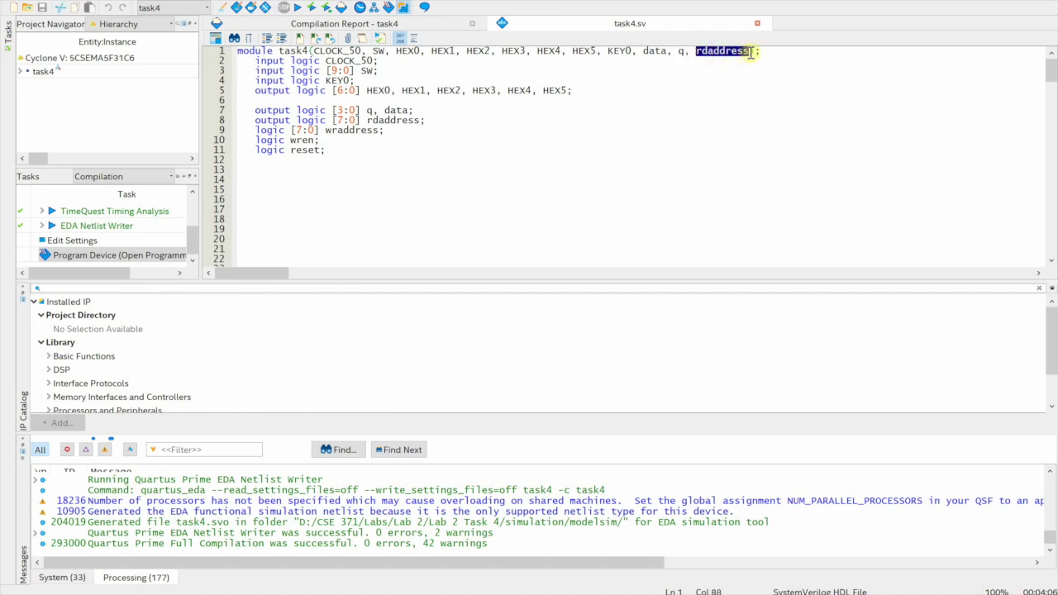
click(655, 52)
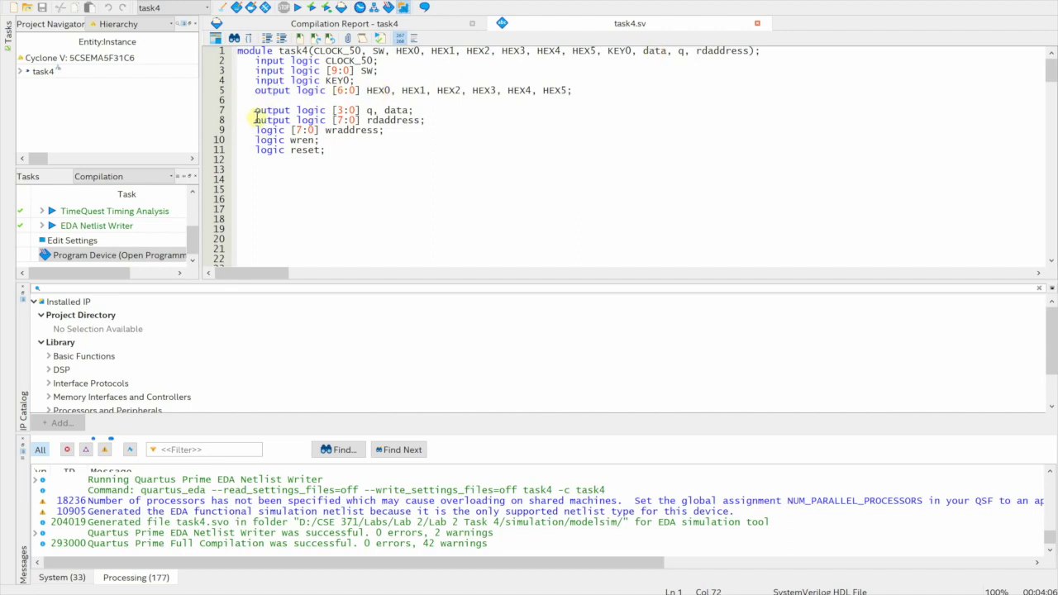
drag(251, 110, 449, 118)
click(513, 117)
click(570, 236)
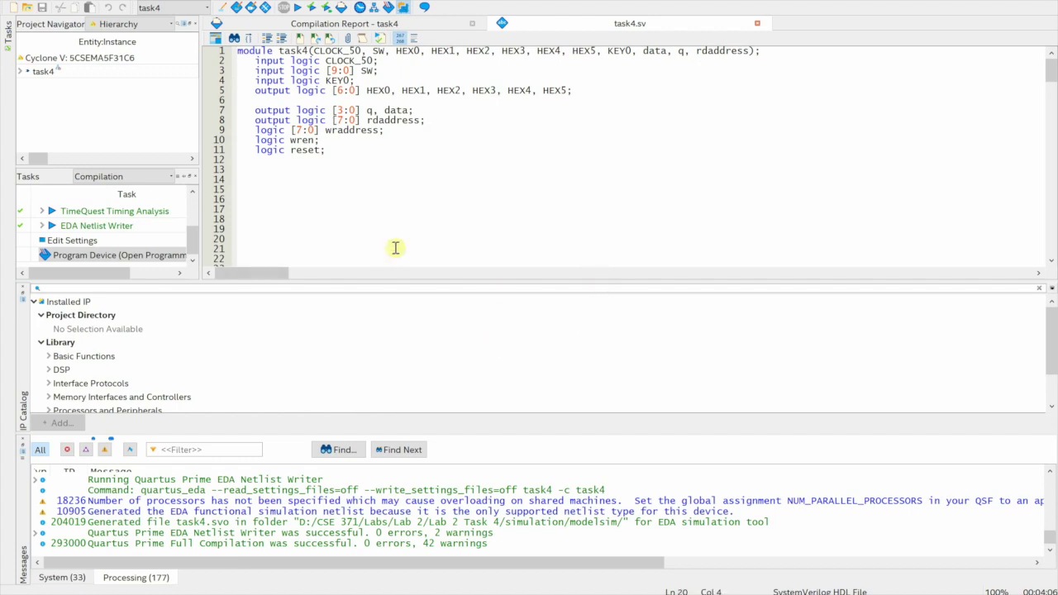
Open the SignalTap II Logic Analyzer and widen its JTAG chain configuration area
key(alt+t)
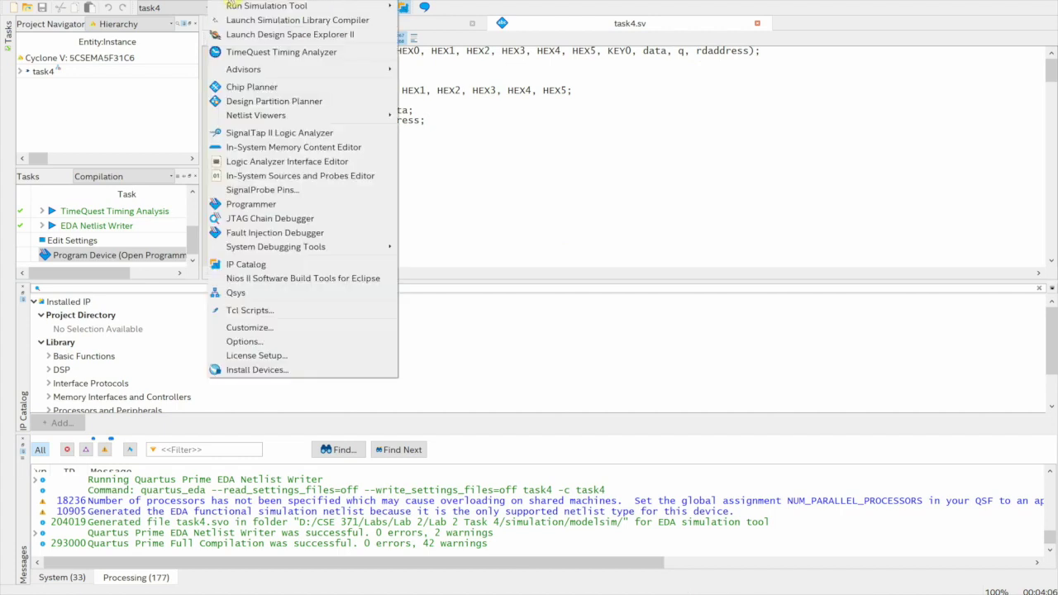
click(294, 133)
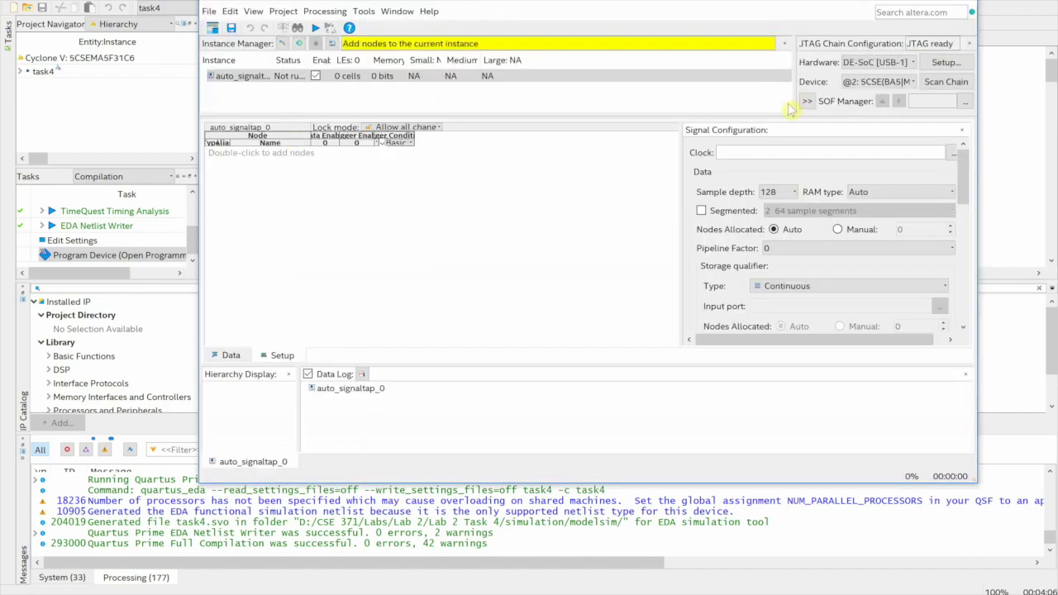
drag(792, 75, 653, 71)
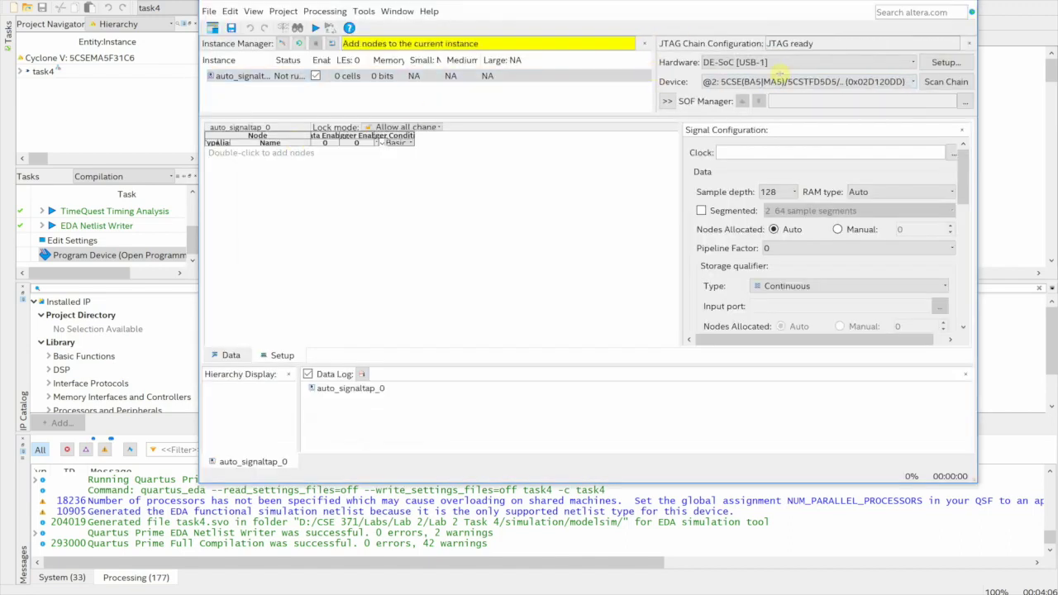
Scan the JTAG chain and select the device @2: 5CSE(BA5|MA5)/5CSTFD5D5/.. (0x02D120DD)
click(950, 81)
click(716, 81)
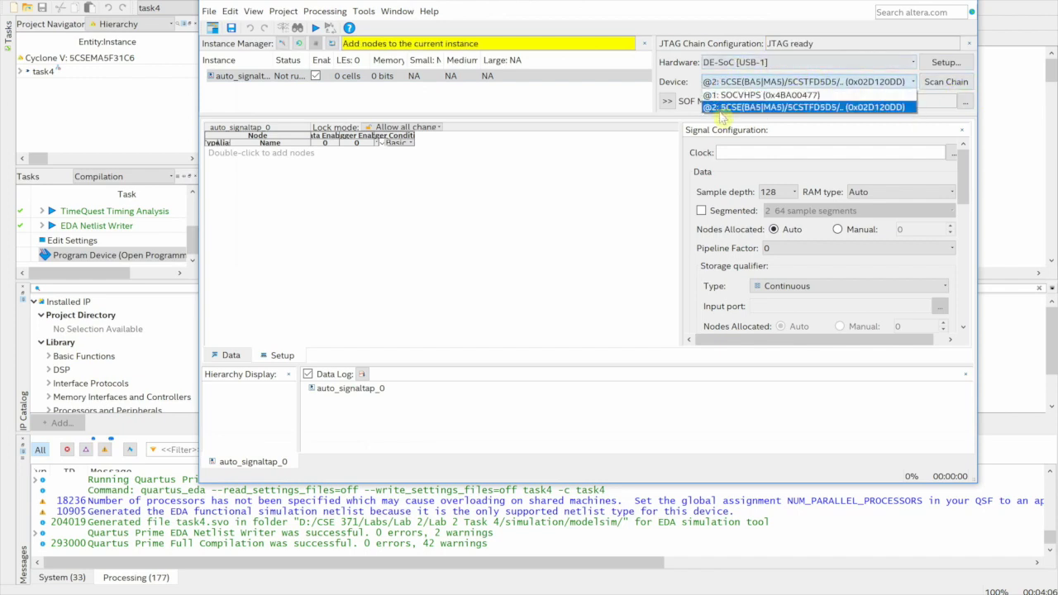
click(810, 107)
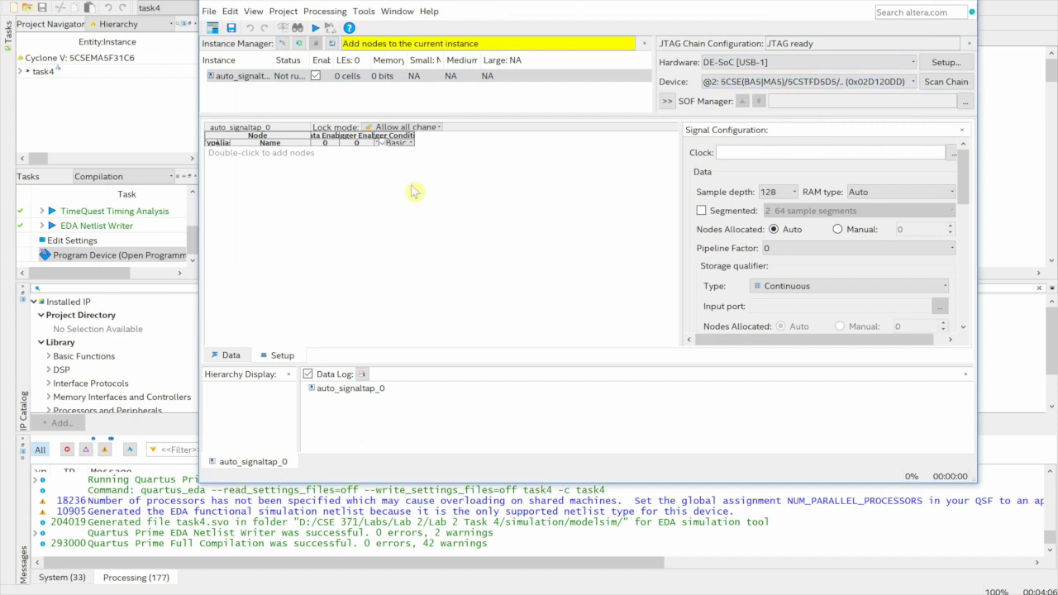
Widen the Trigger Conditions, Trigger Enable and Data Enable columns of the empty node table
drag(412, 135, 518, 135)
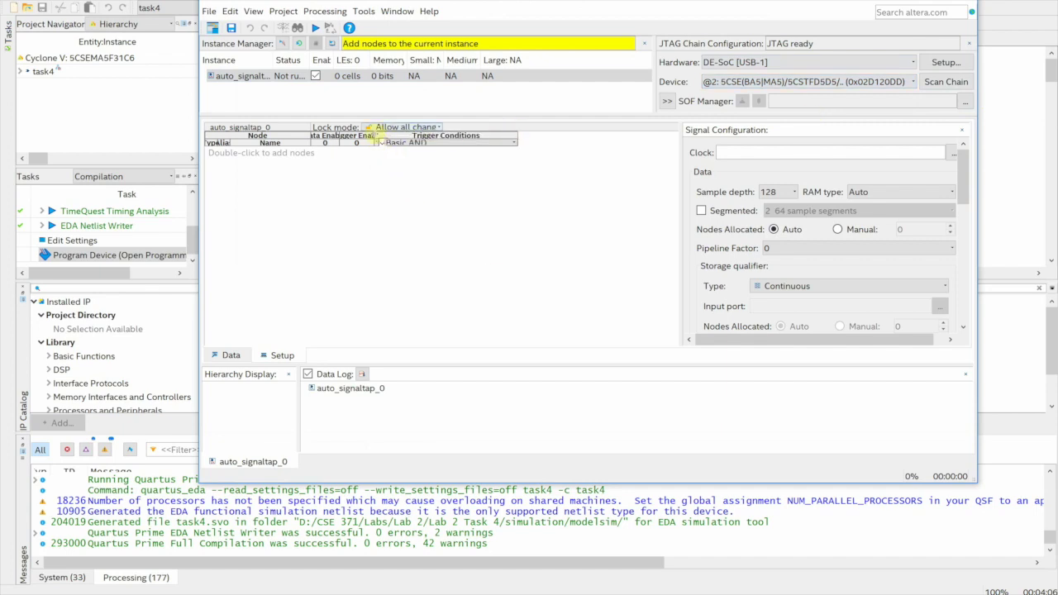
drag(378, 143, 459, 140)
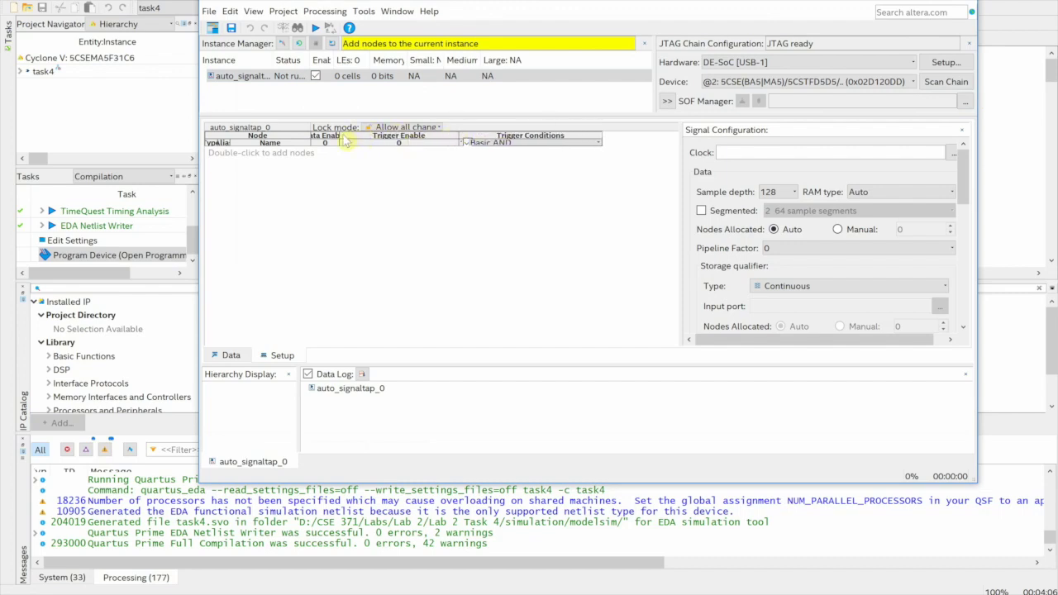
drag(340, 136, 386, 136)
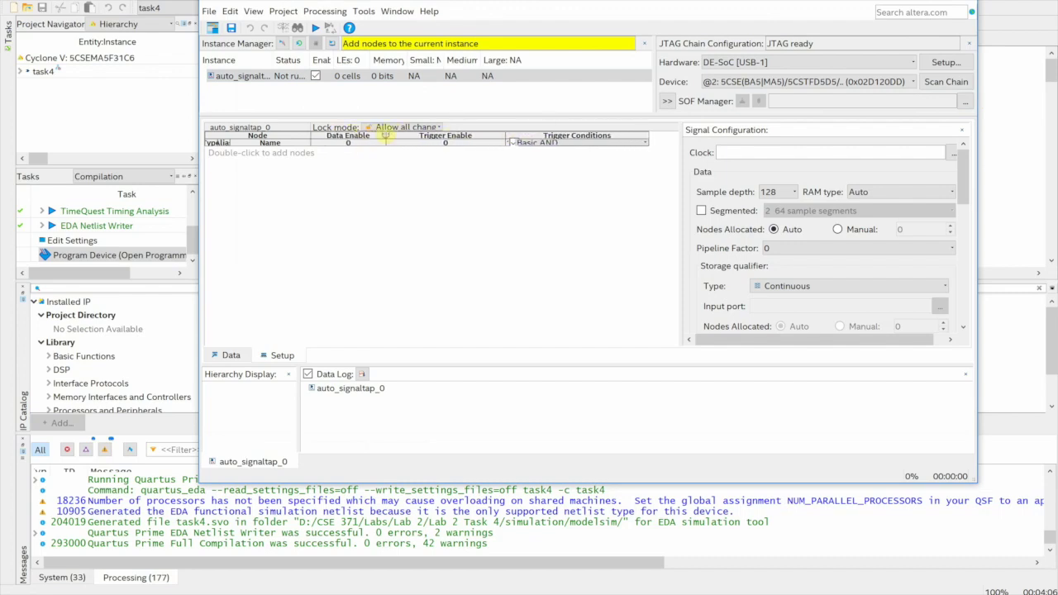
Start adding nodes to the auto_signaltap_0 instance and list the task4 nodes with the SignalTap II: pre-synthesis filter
double_click(302, 182)
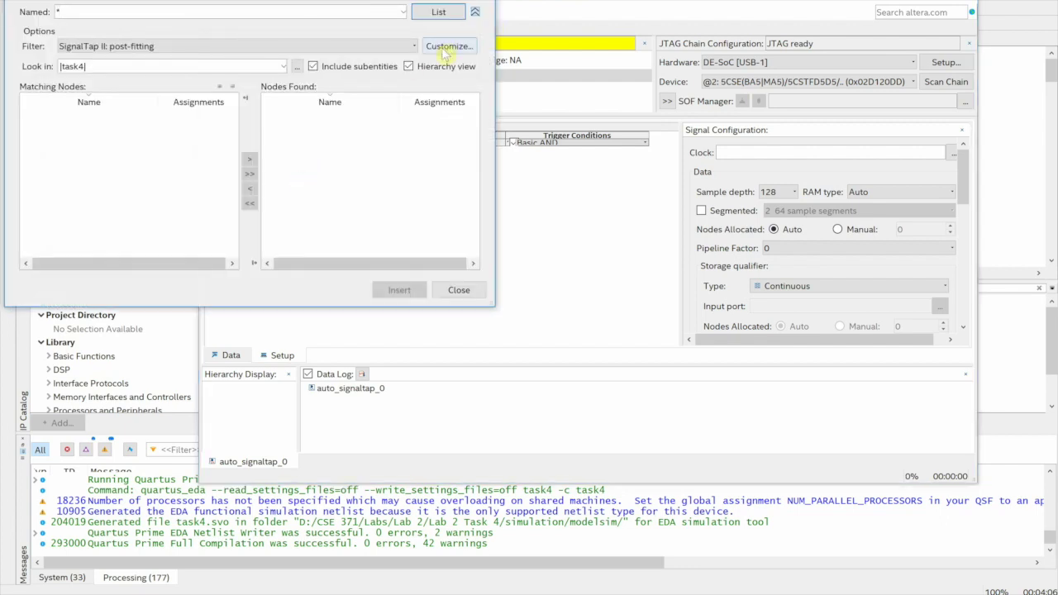
click(475, 12)
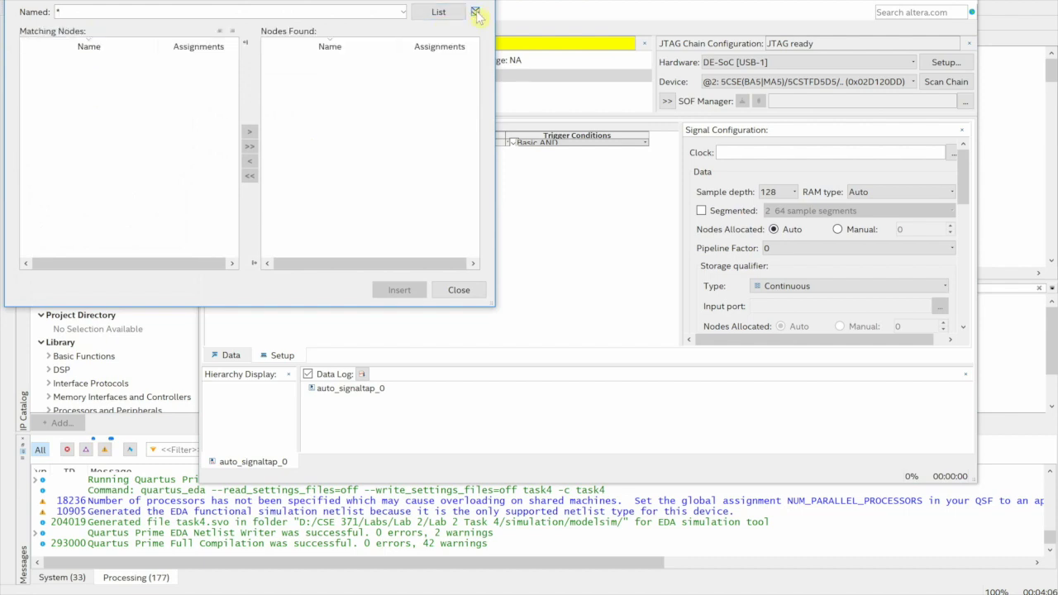
click(476, 13)
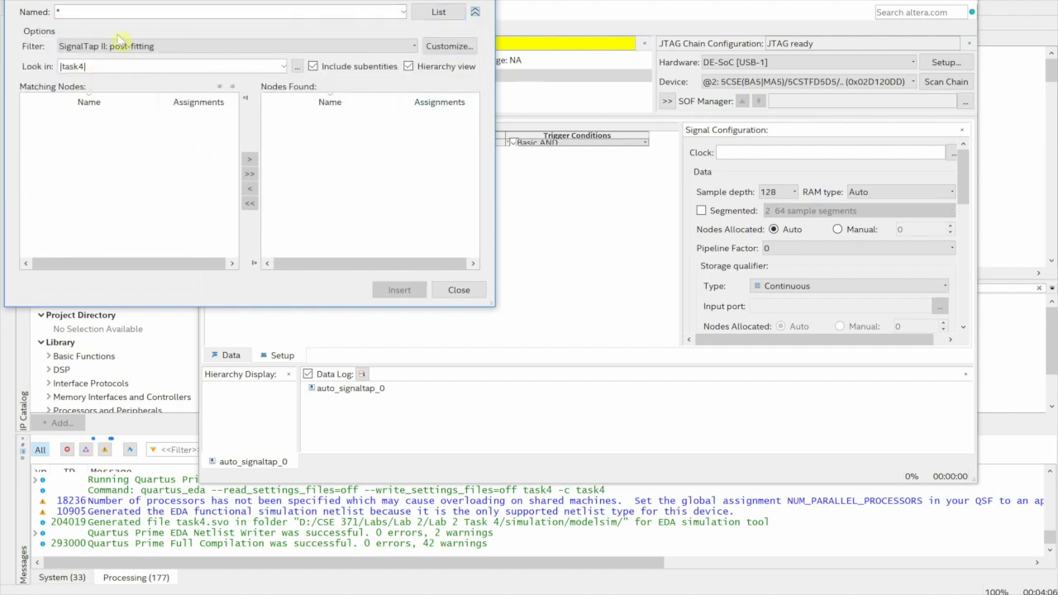
click(183, 47)
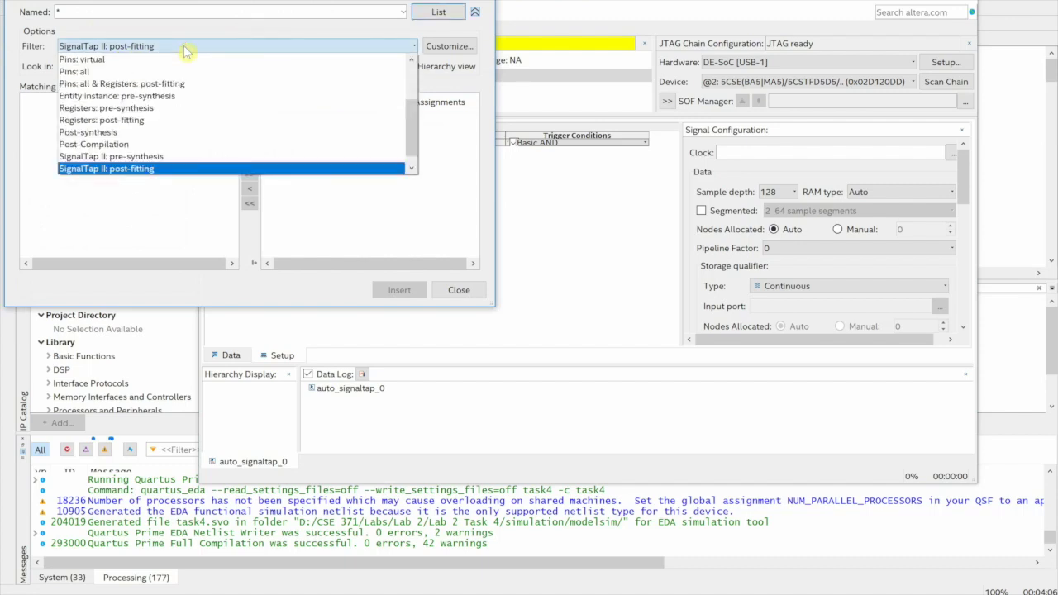
click(171, 159)
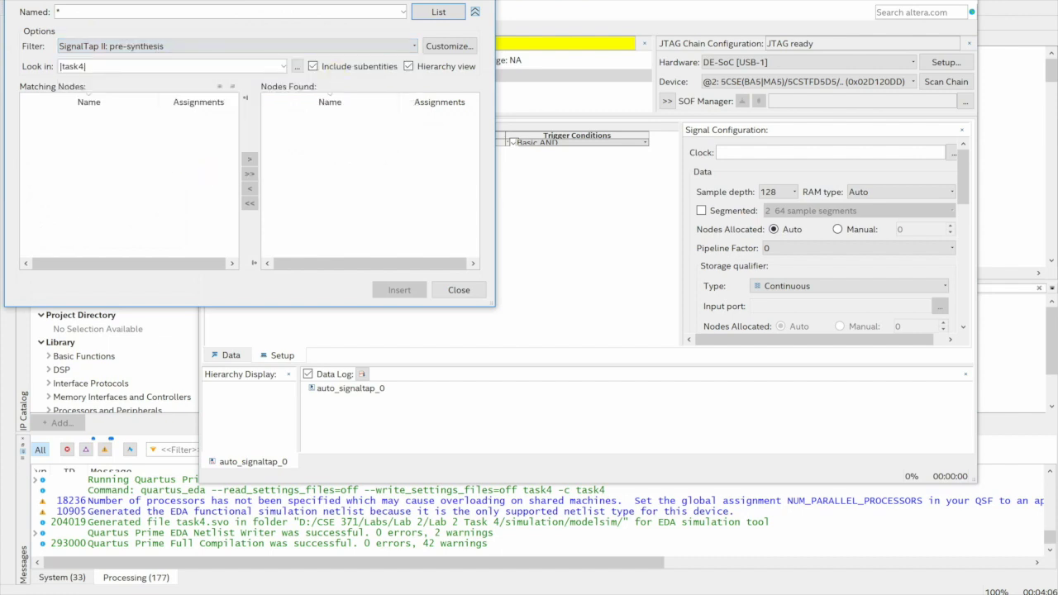
click(431, 13)
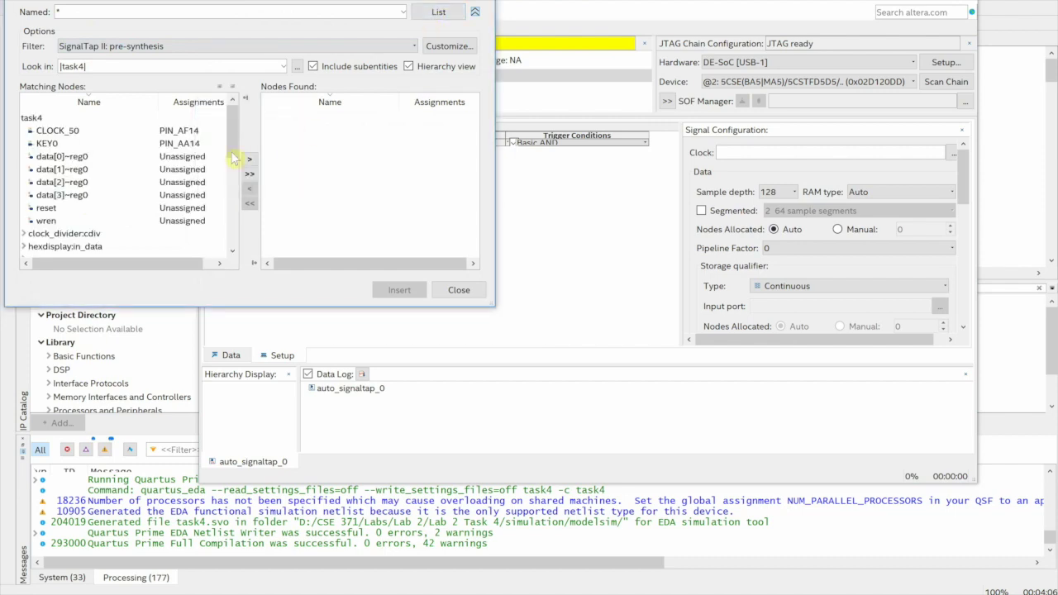
Insert the SW, data, q, rdaddress and wraddress nodes into the SignalTap instance and close the node finder
drag(229, 120, 206, 236)
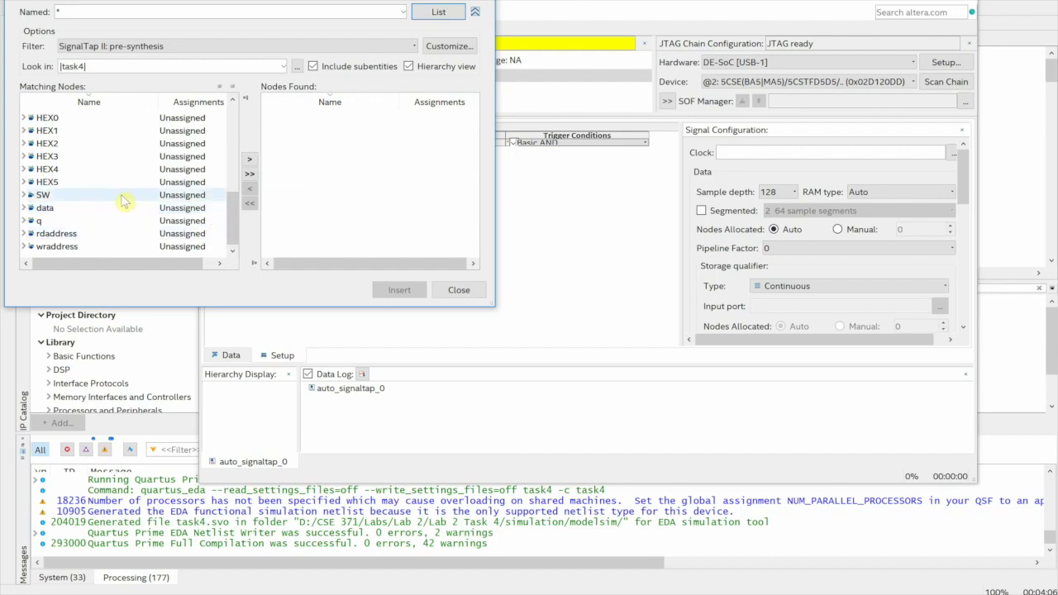
click(46, 197)
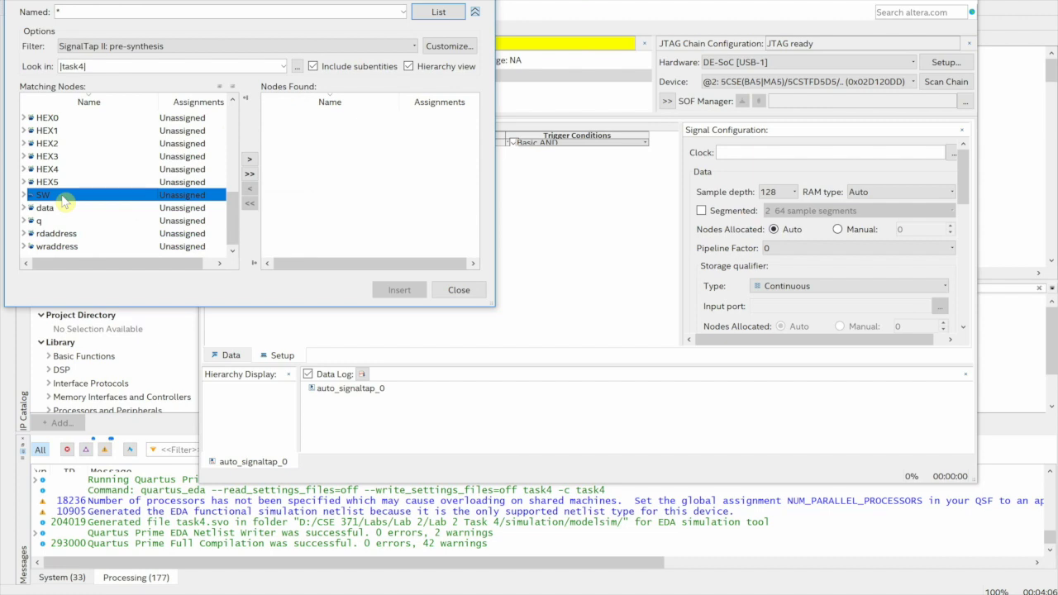
click(250, 161)
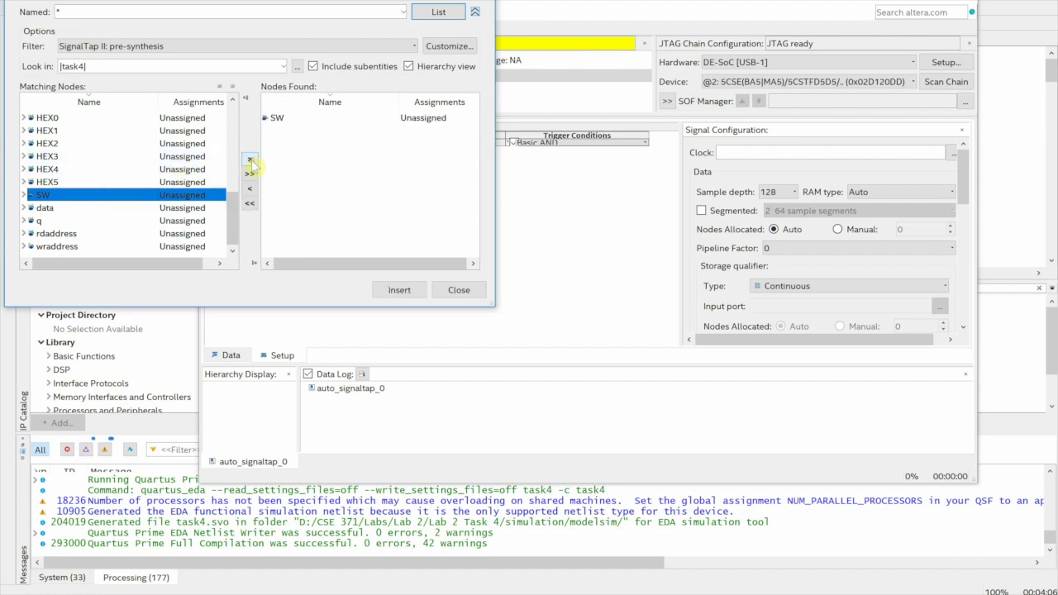
shift+click(103, 207)
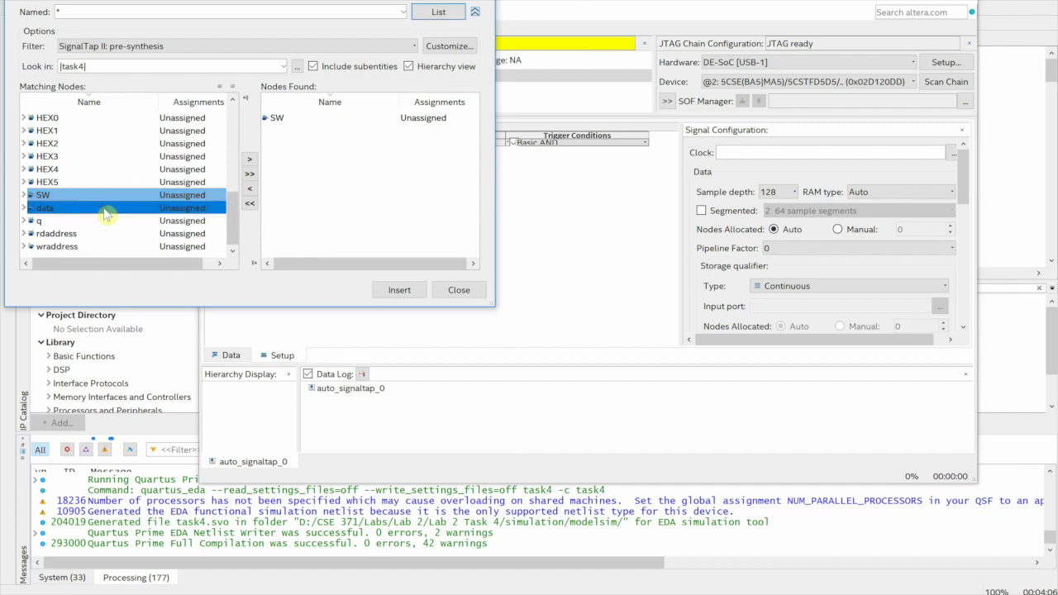
shift+click(57, 246)
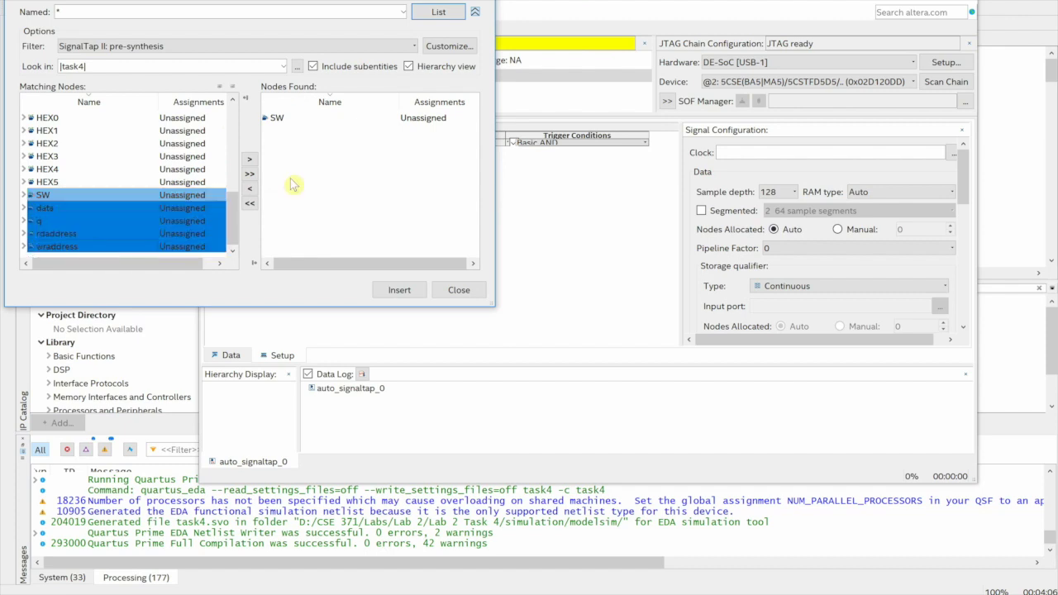
click(249, 159)
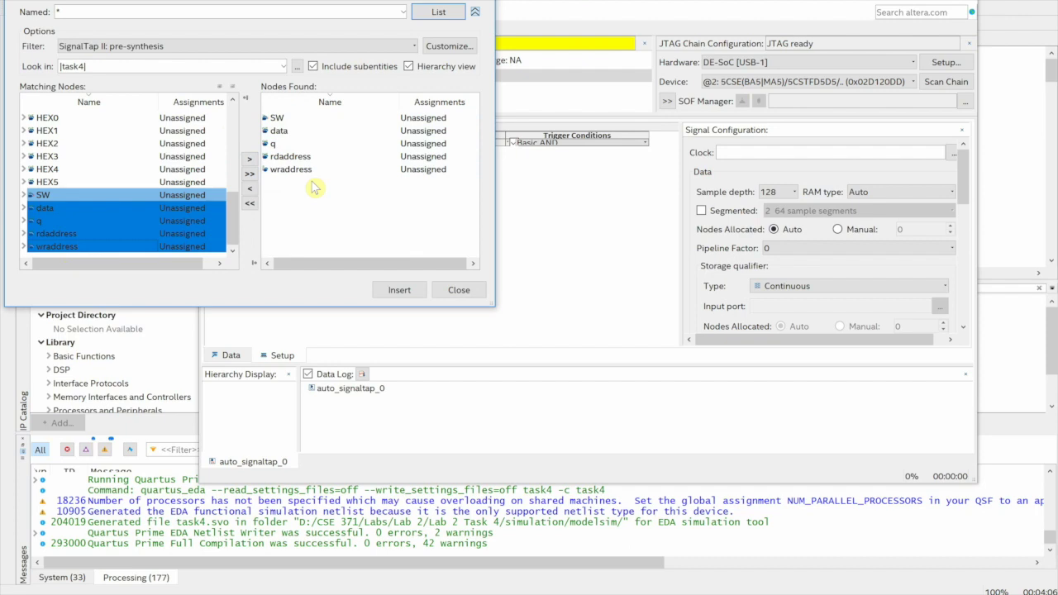
click(395, 291)
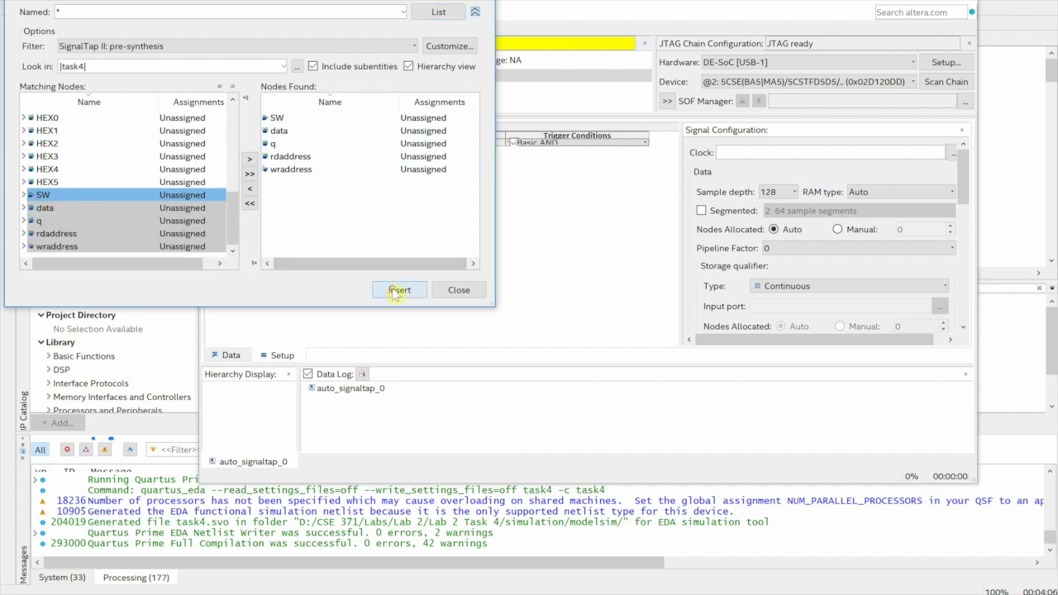
click(459, 292)
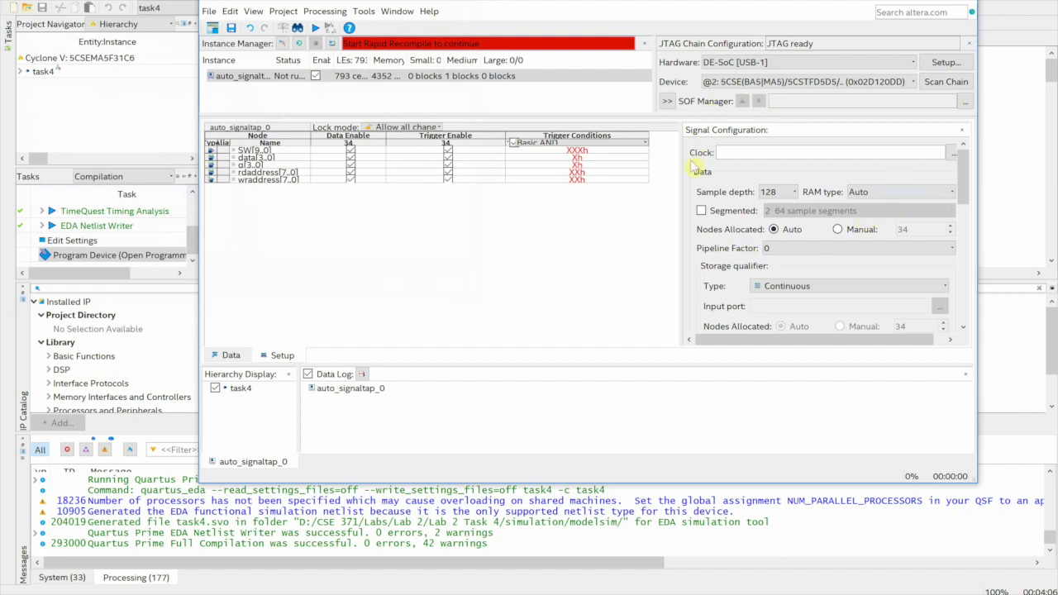
Start choosing the SignalTap sampling clock and list the task4 nodes with the Design Entry (all names) filter
drag(683, 162, 641, 157)
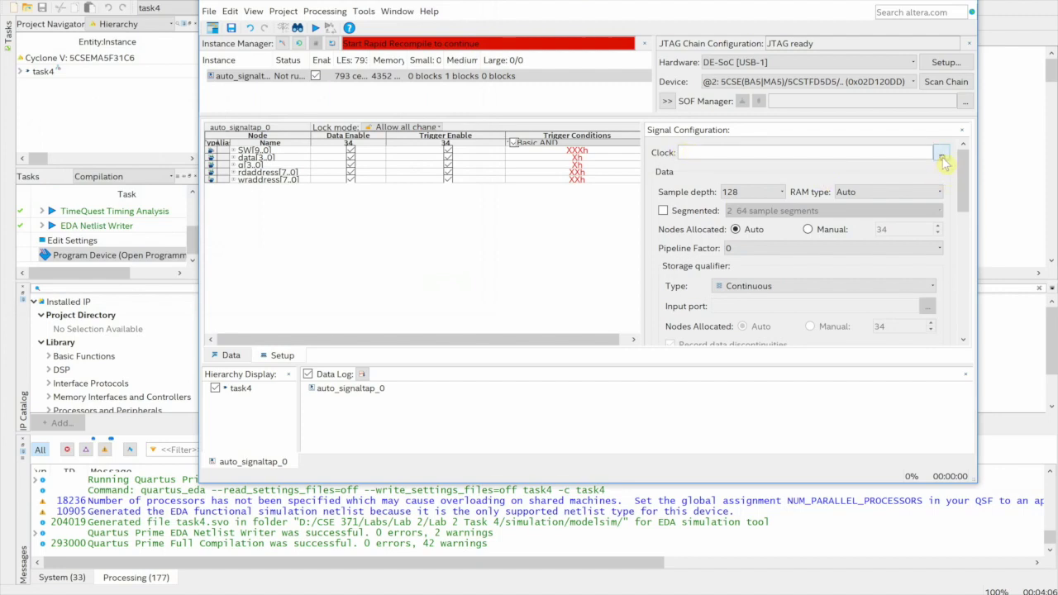
click(942, 156)
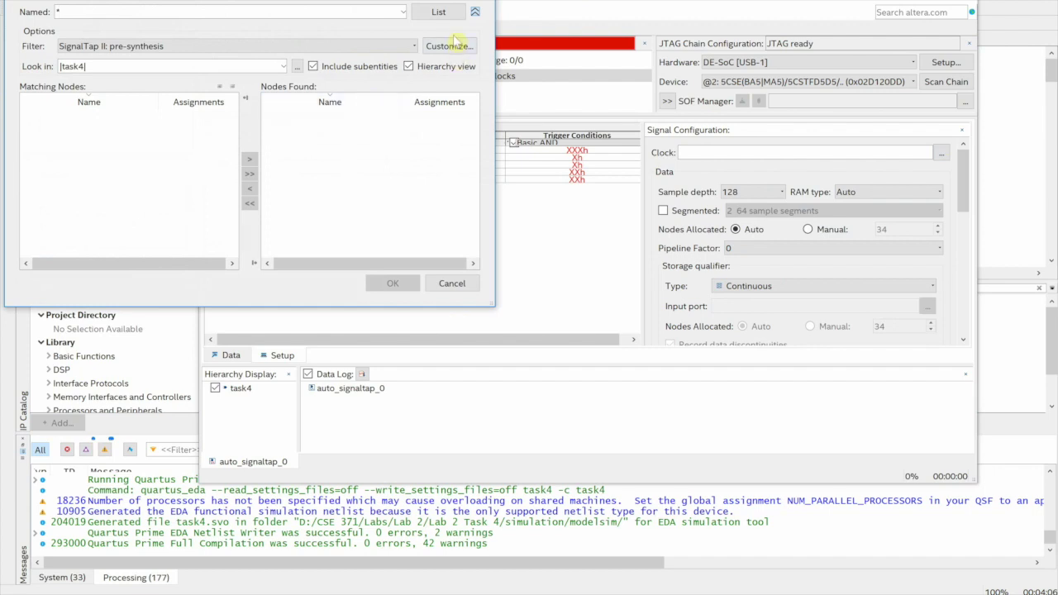
click(386, 44)
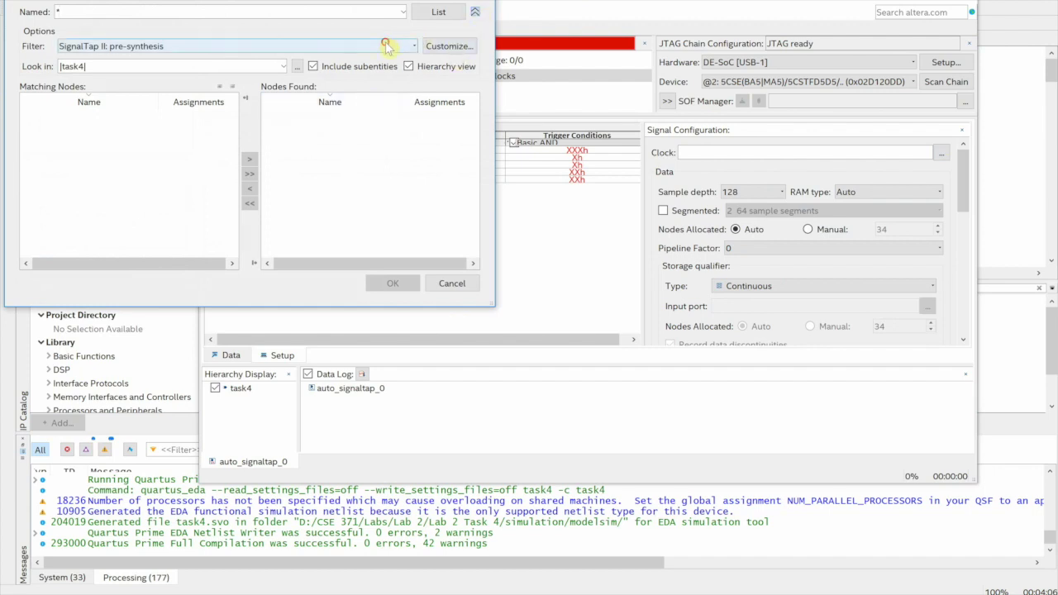
drag(414, 107, 416, 77)
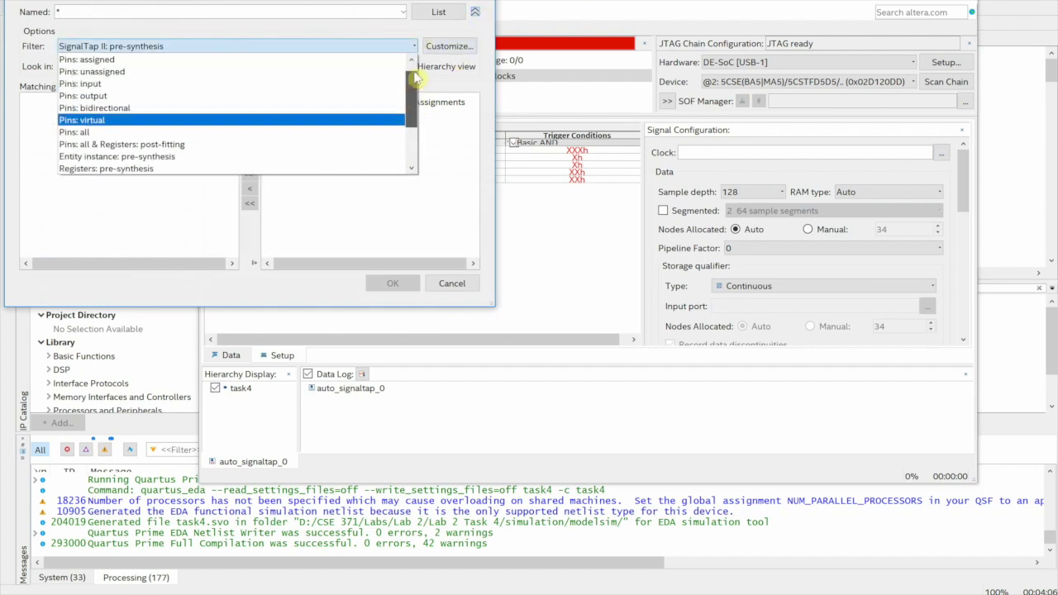
scroll(359, 65, up, 1)
click(349, 60)
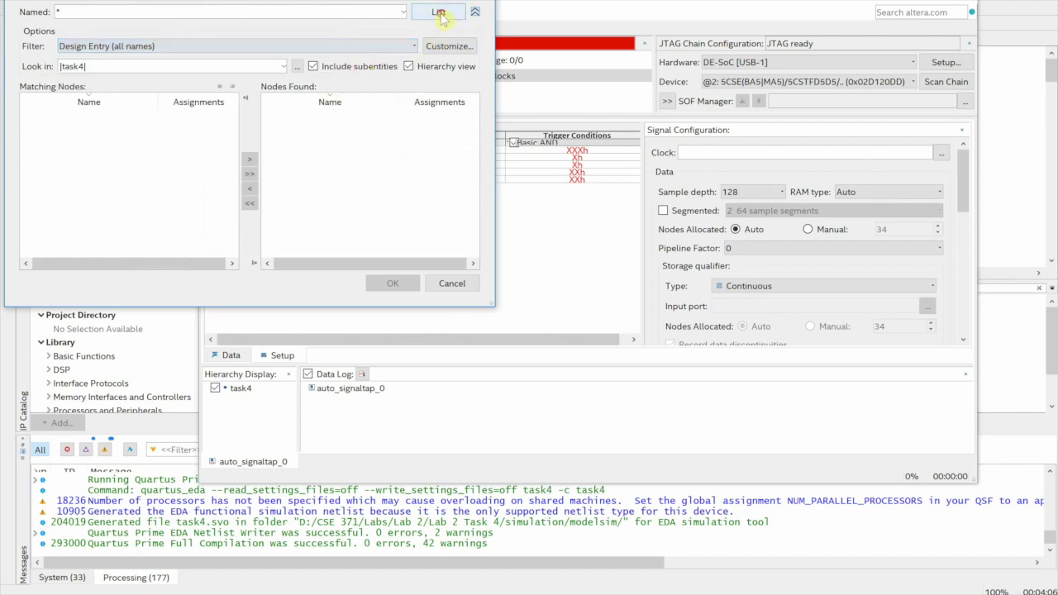
click(439, 14)
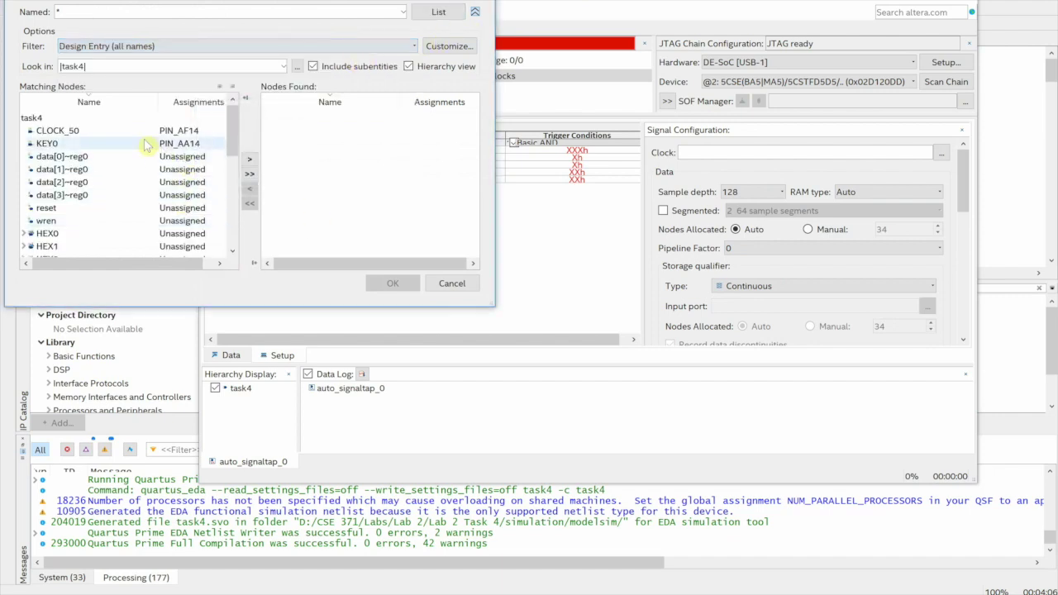
Assign CLOCK_50 as the sampling clock and narrow the Signal Configuration area beside the node table
click(130, 135)
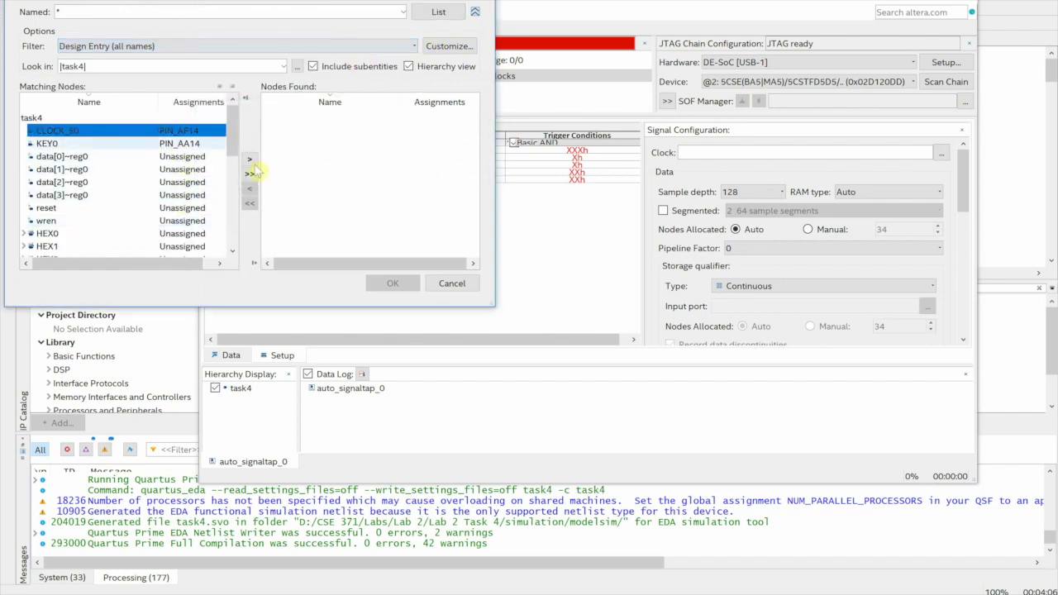
click(250, 161)
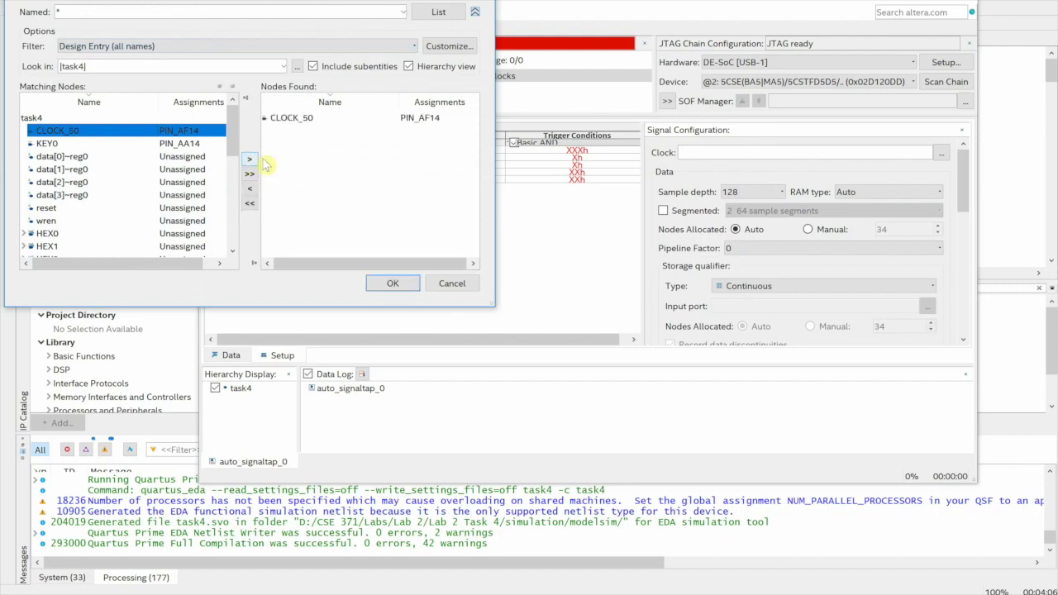
click(389, 284)
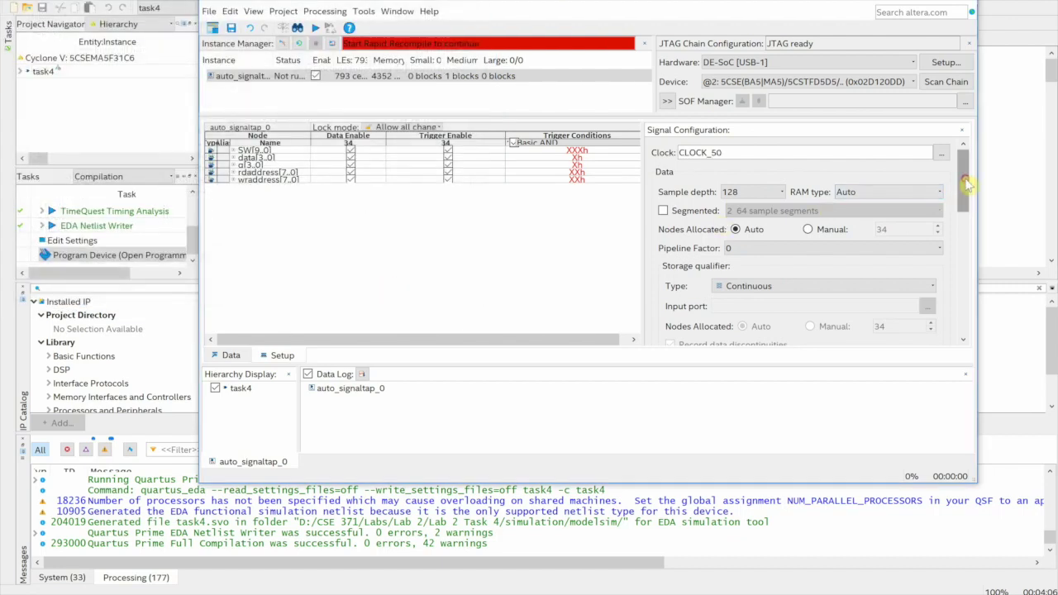
scroll(966, 190, down, 1)
scroll(969, 190, down, 3)
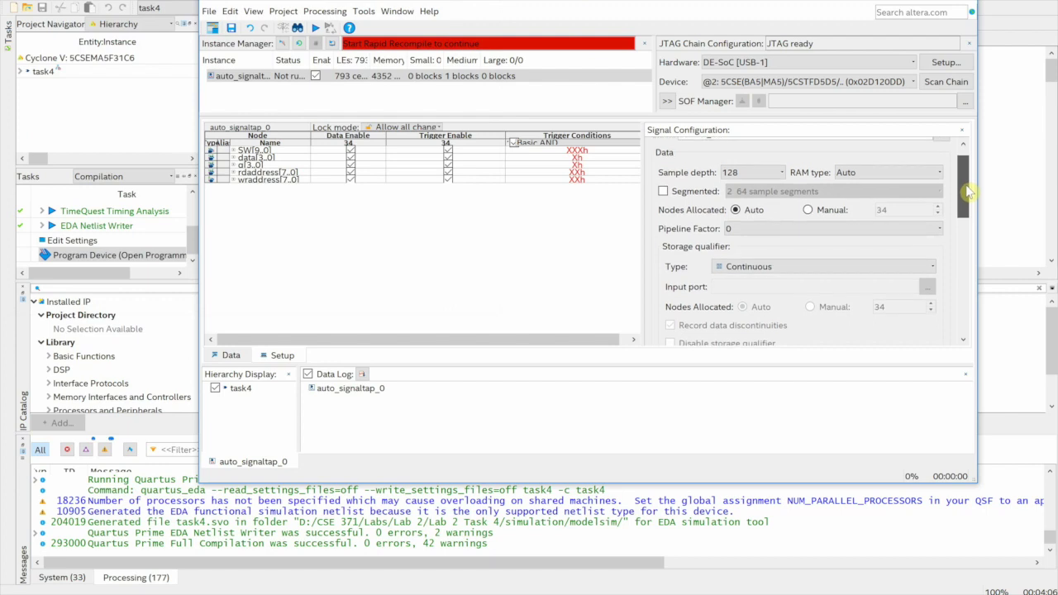
drag(969, 195, 955, 151)
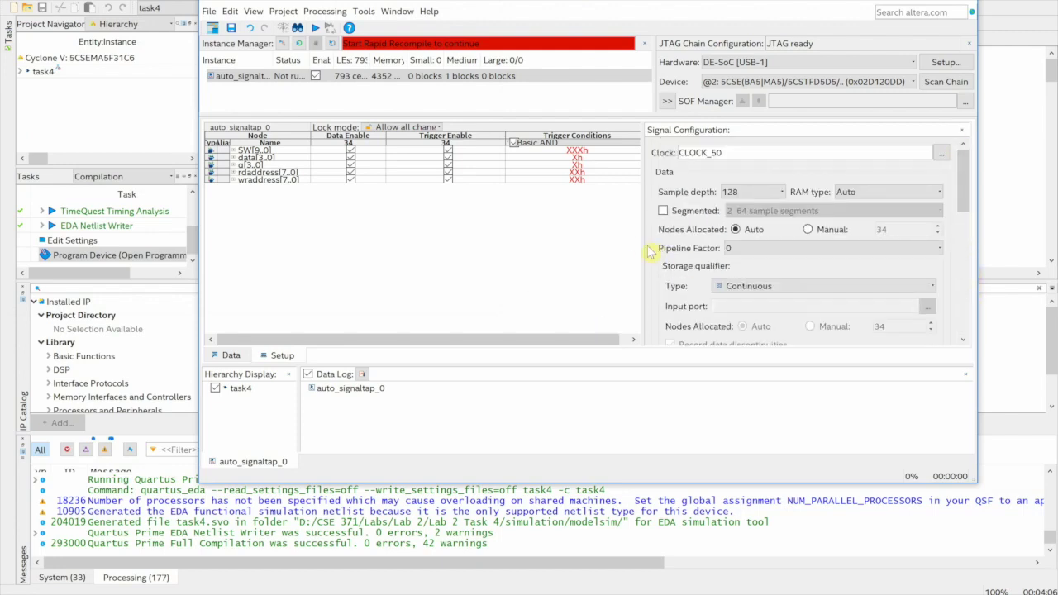
drag(643, 246, 724, 246)
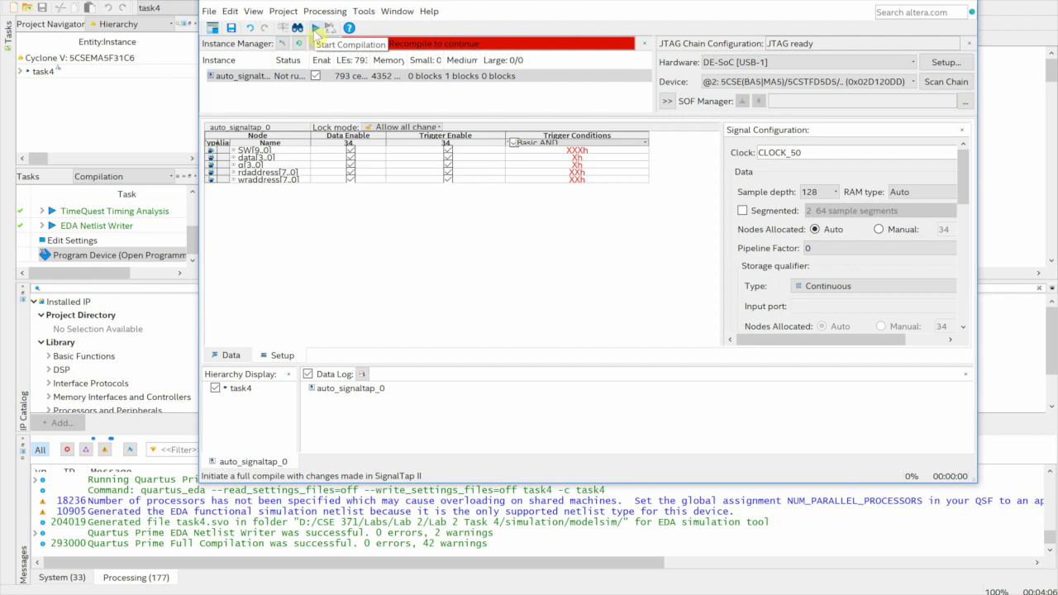
Try to start a full compilation while saving the modified signaltap.stp
click(315, 30)
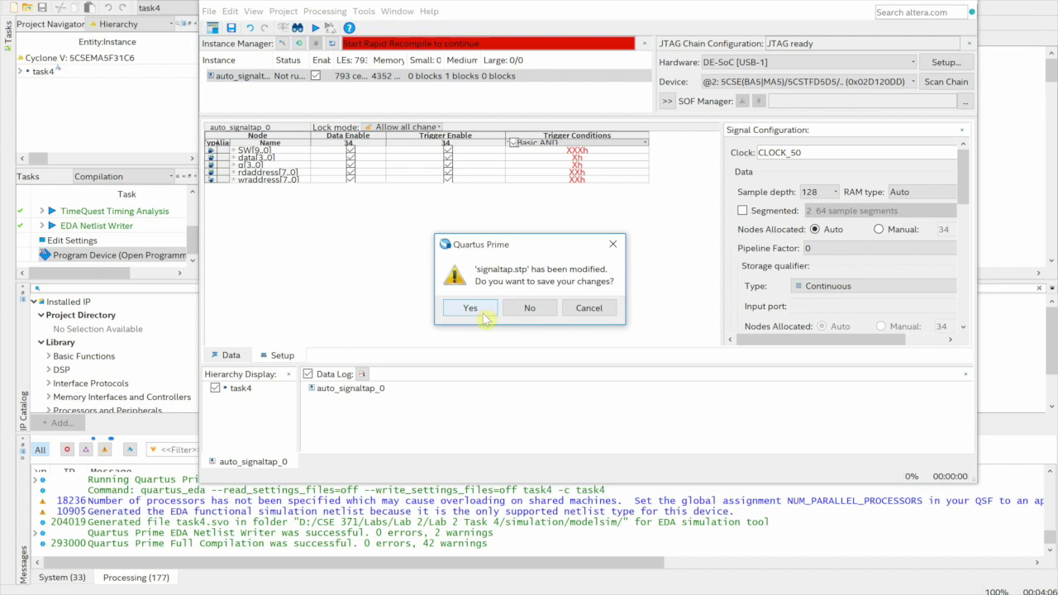
click(482, 311)
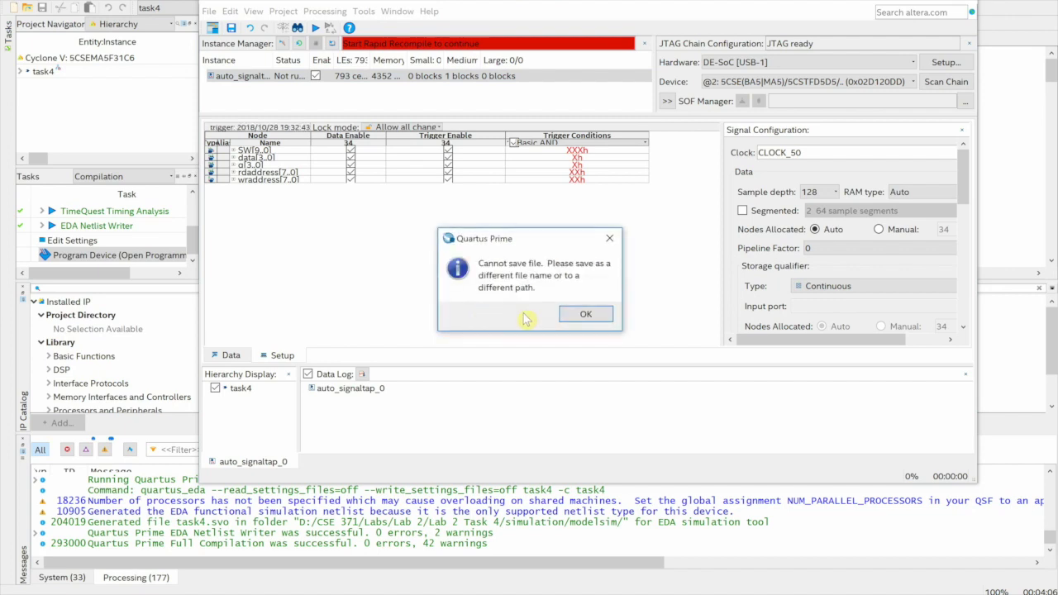
click(585, 316)
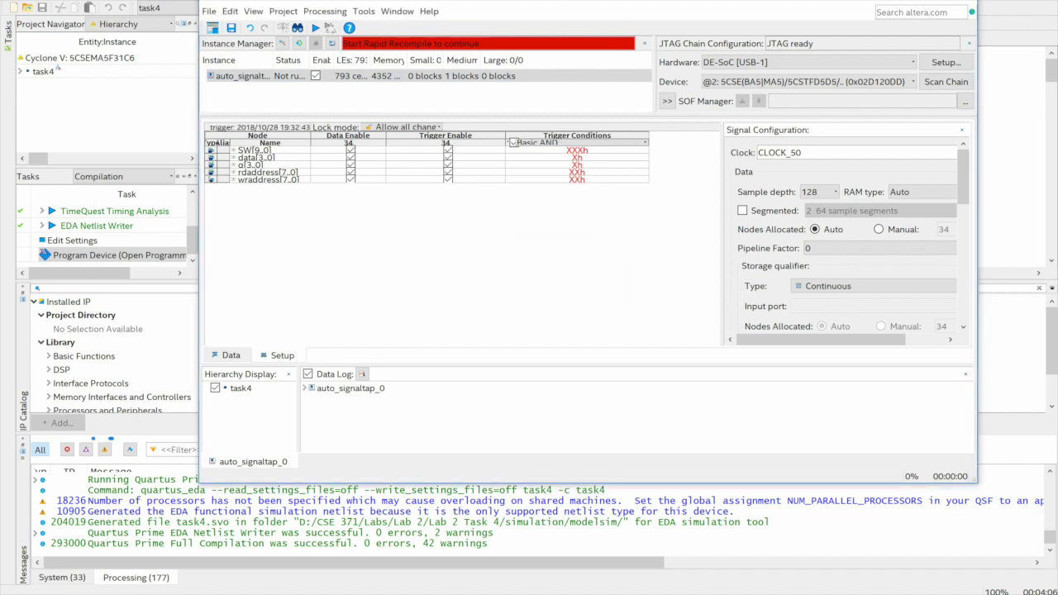
Save the SignalTap file as signaltap_videodemo in the output_files folder and add it to the current project
click(209, 11)
click(235, 72)
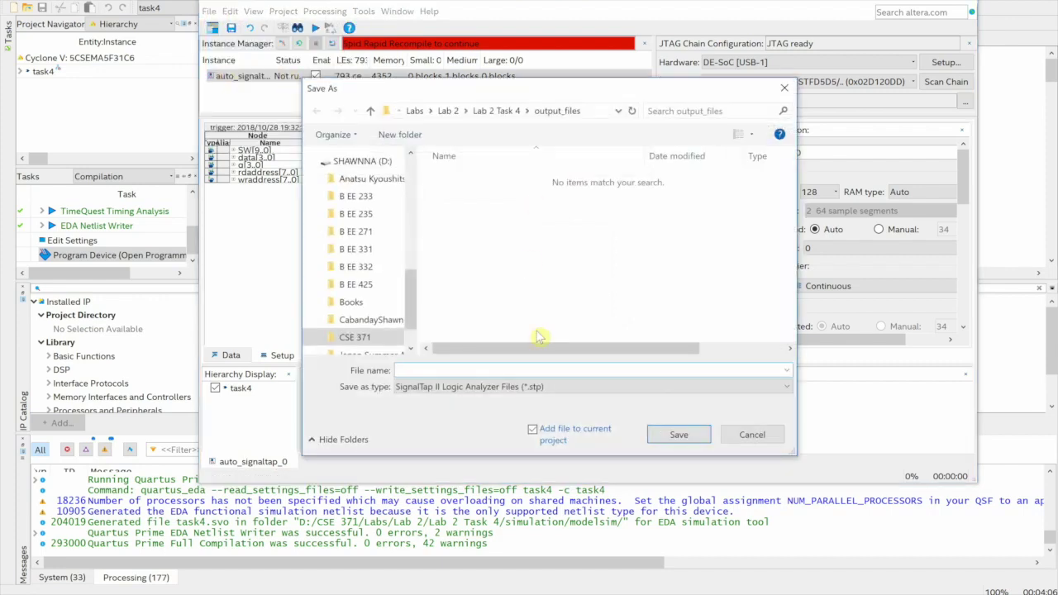
text(signaltap_videodemo)
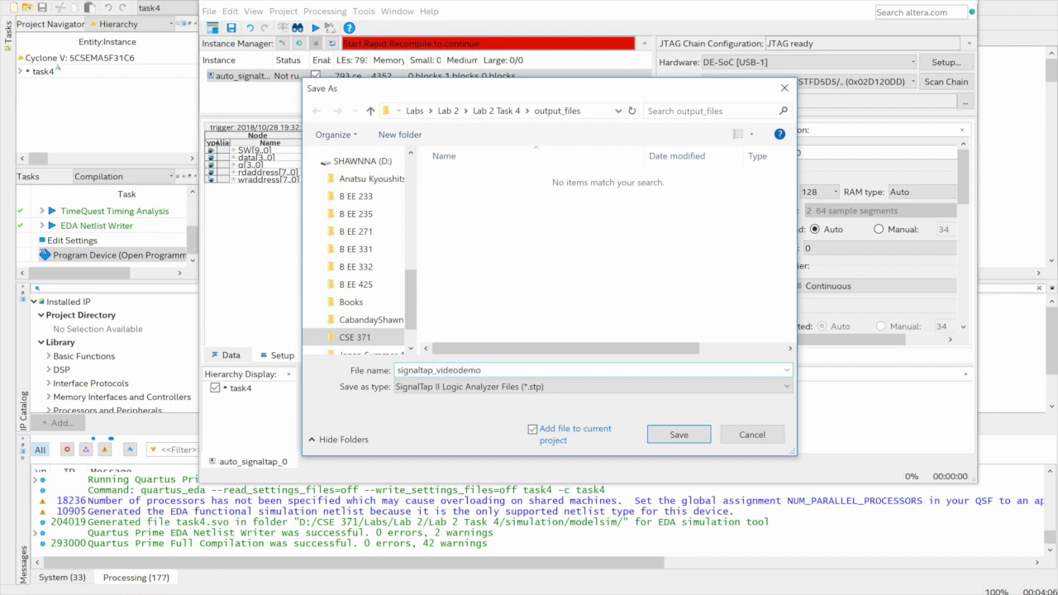
key(Return)
click(479, 313)
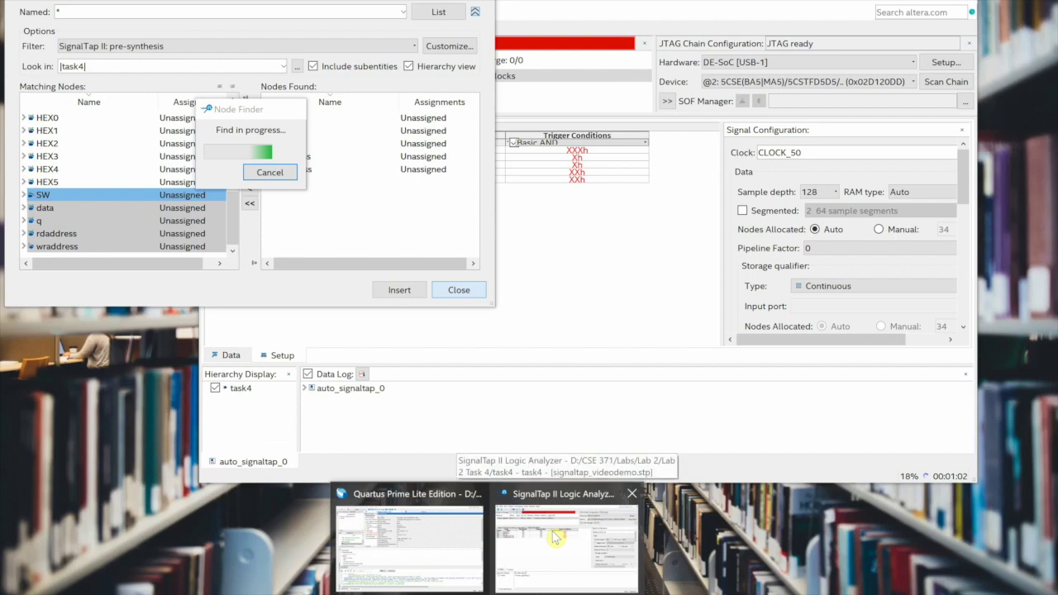
Return to the SignalTap II Logic Analyzer window and scan the JTAG chain again after compilation
click(554, 537)
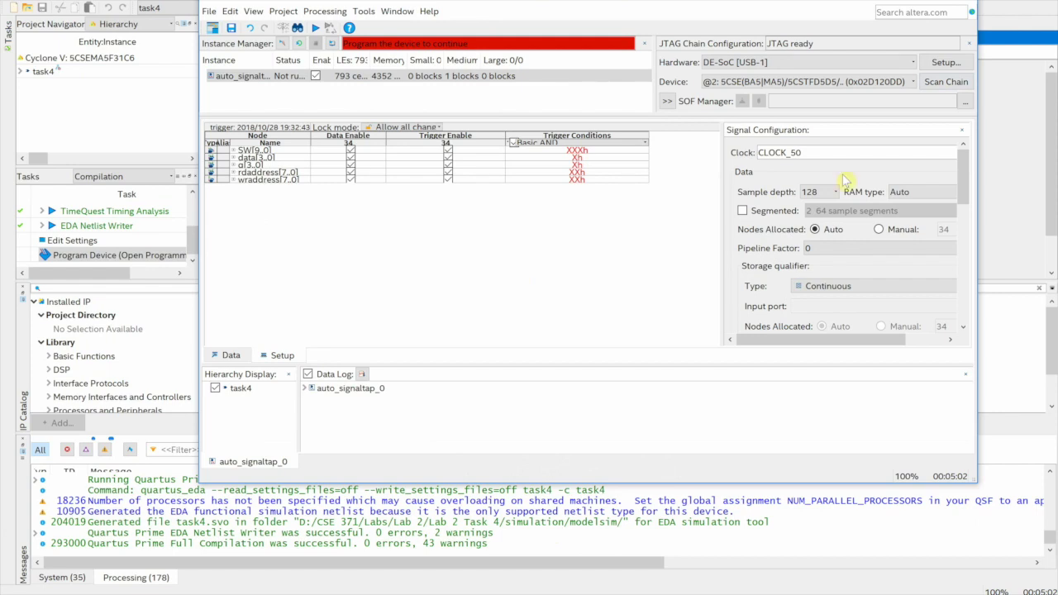
click(947, 83)
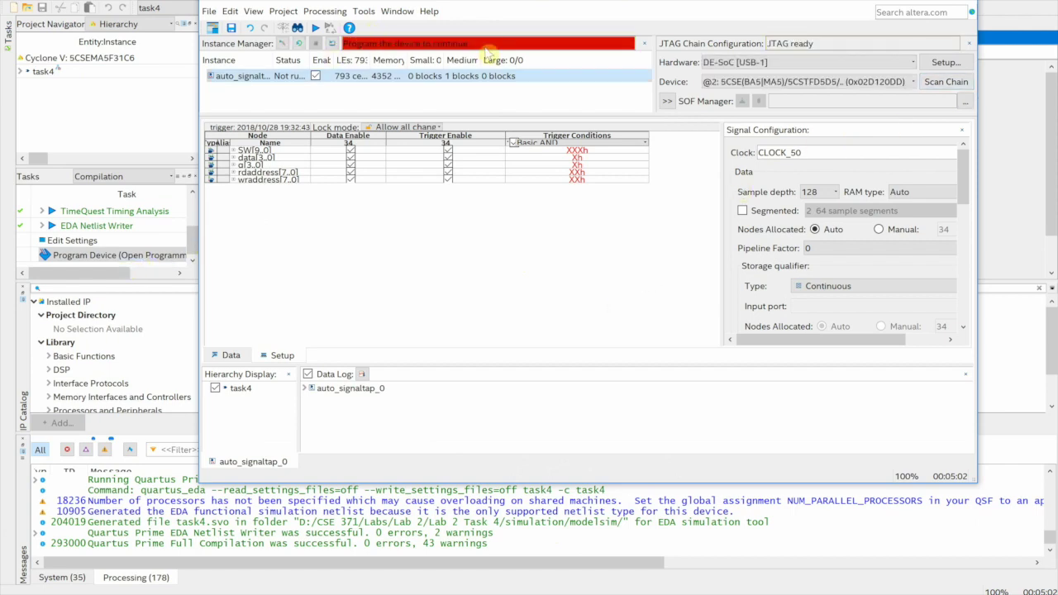
Open the Programmer, replace the existing programming file with the one from the output_files folder, and program the device
double_click(85, 256)
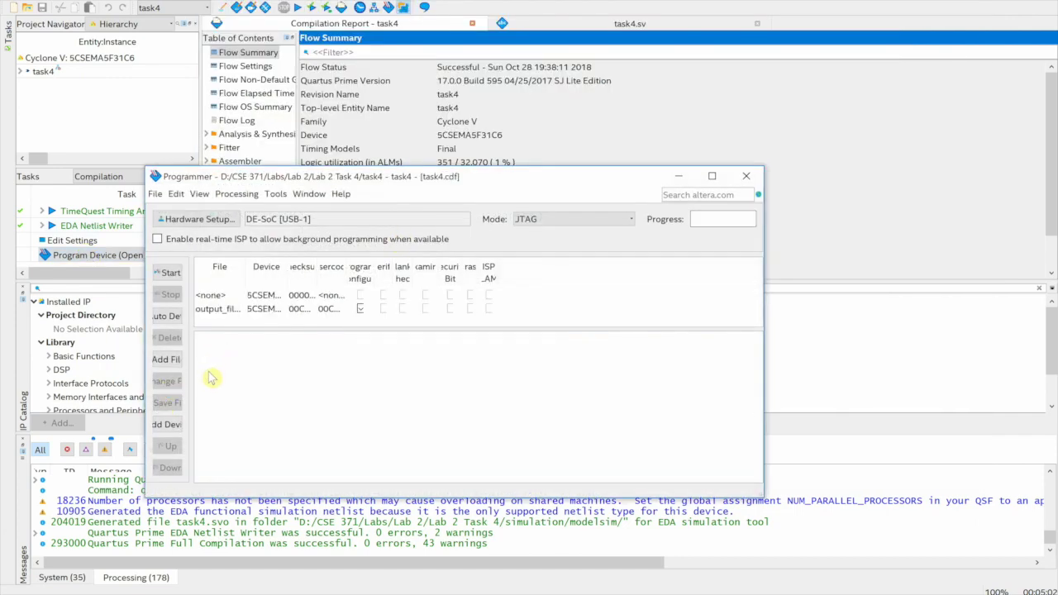
click(218, 311)
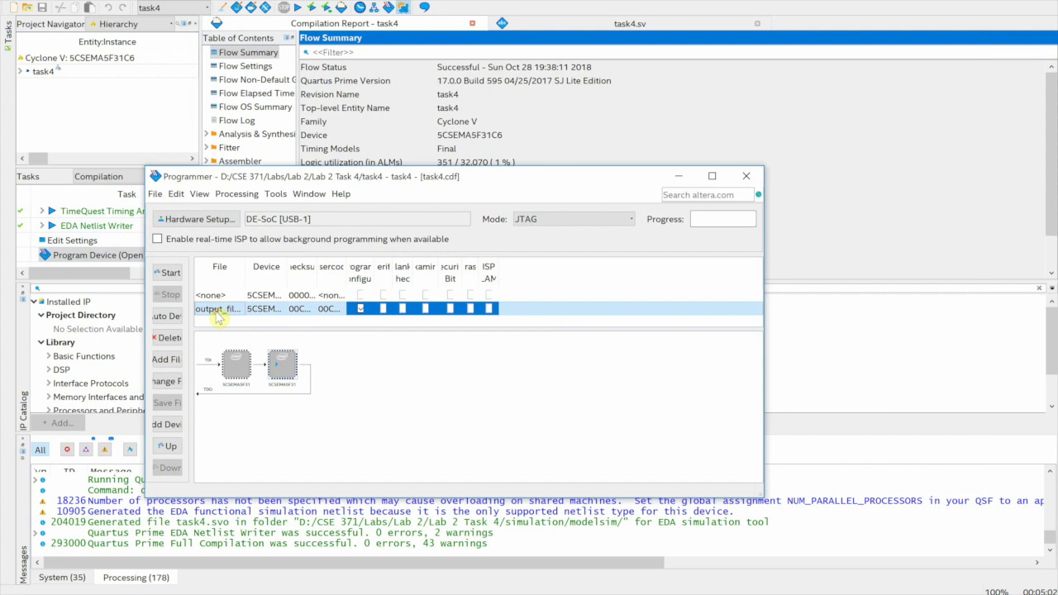
click(167, 338)
click(166, 359)
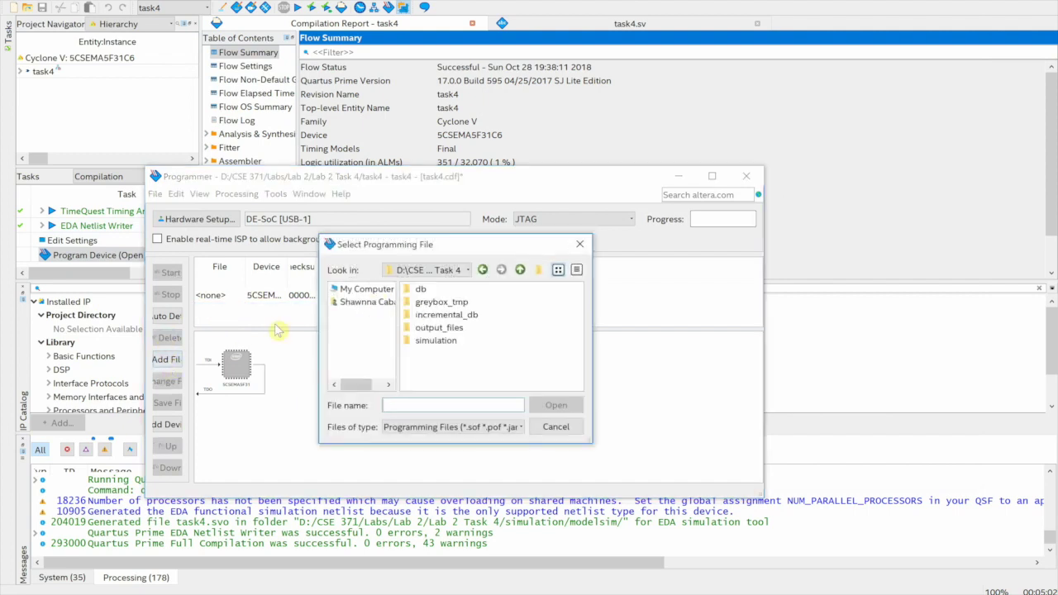
double_click(428, 329)
double_click(425, 290)
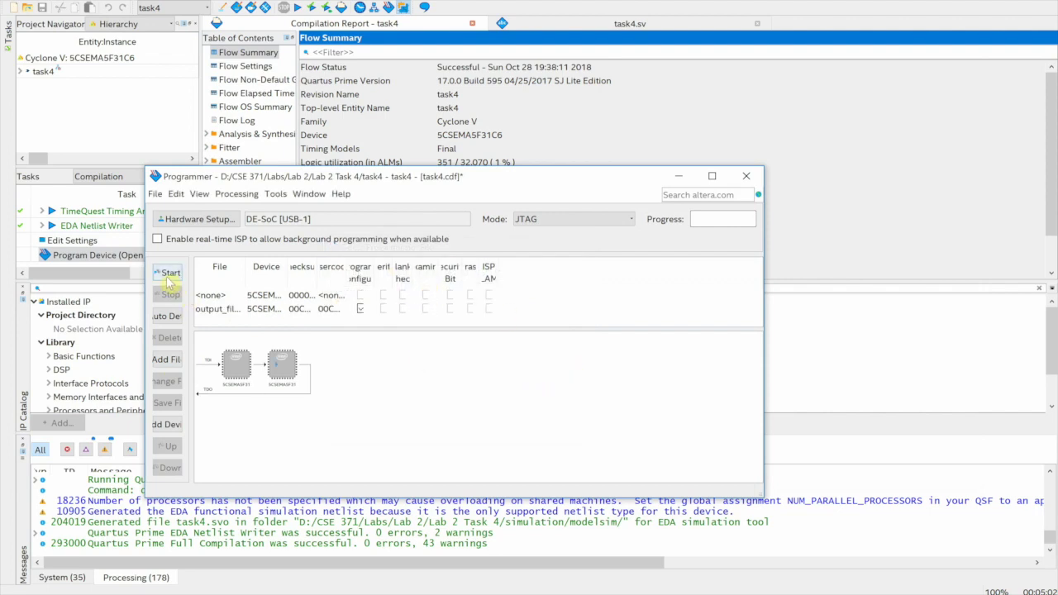
click(168, 277)
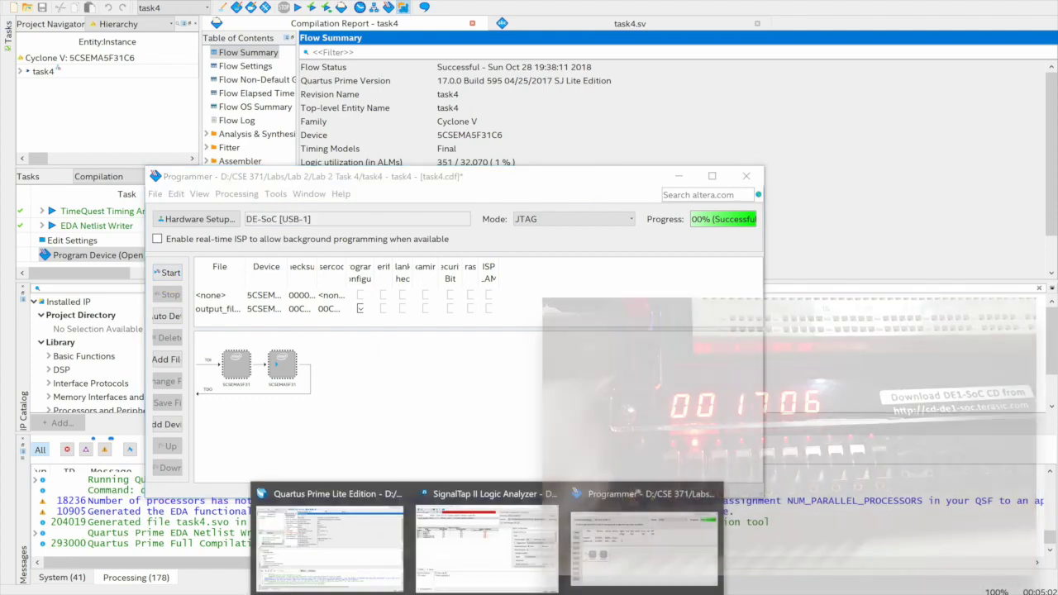
Switch back to the SignalTap II Logic Analyzer and rescan the JTAG chain for the newly programmed device
mouse_move(517, 558)
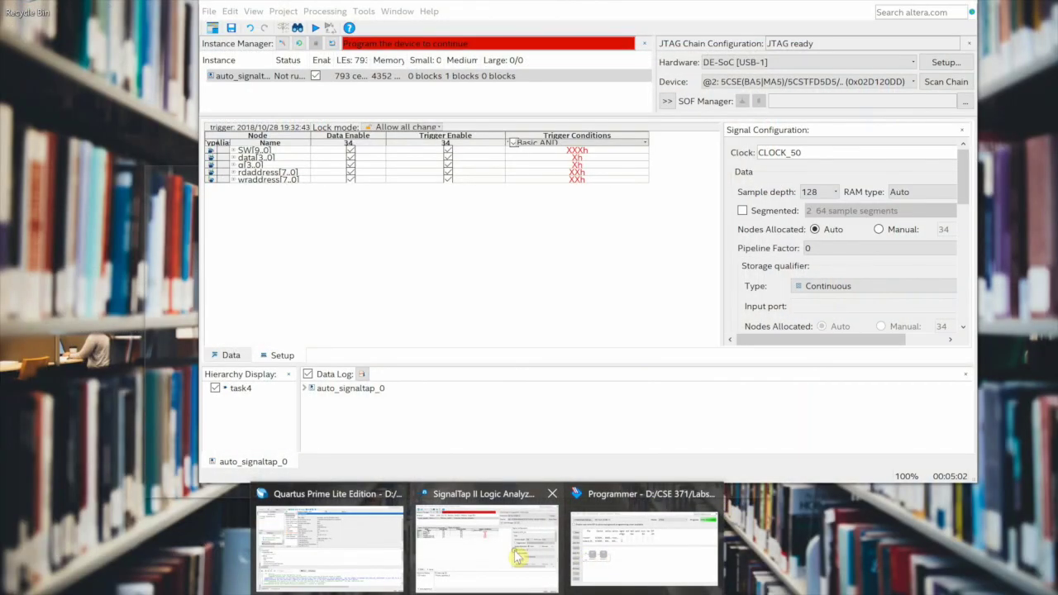
click(517, 558)
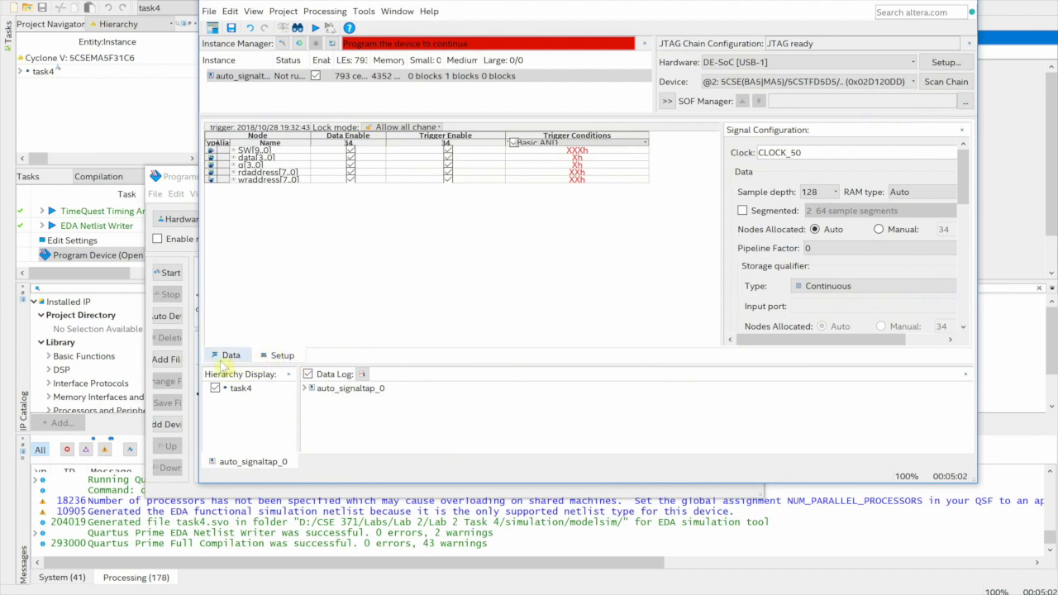
click(934, 81)
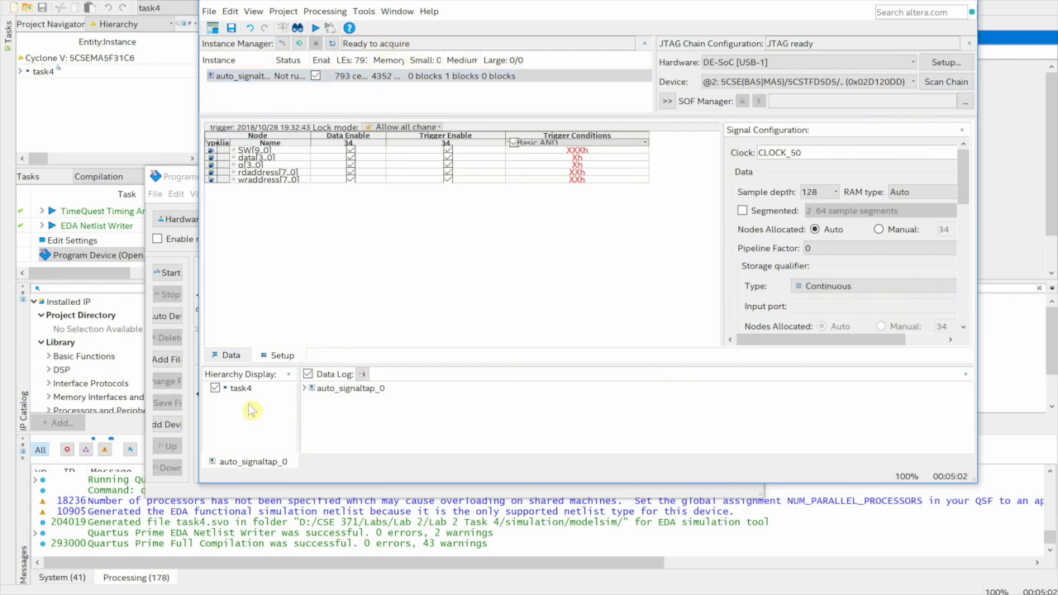
Show the waveform data, start Autorun Analysis for auto_signaltap_0, and zoom in on the waveforms around sample 48
click(229, 355)
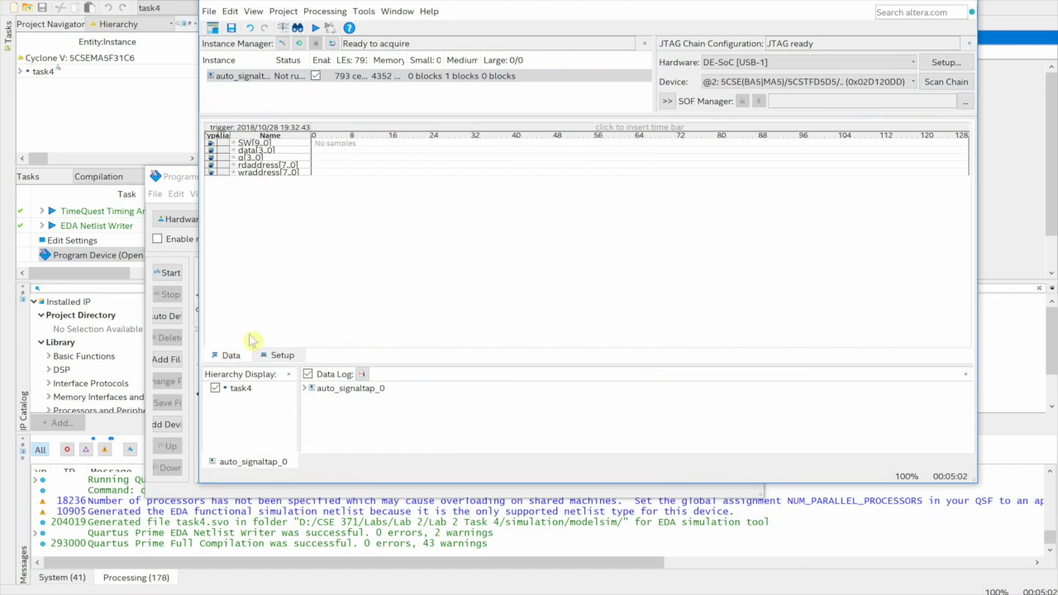
click(299, 44)
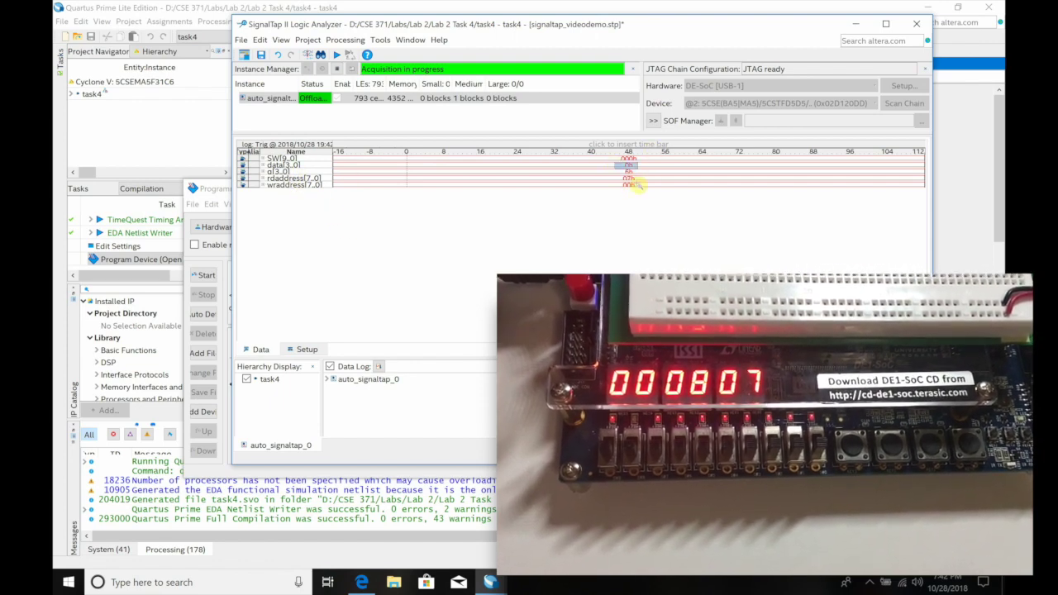
drag(615, 184, 642, 189)
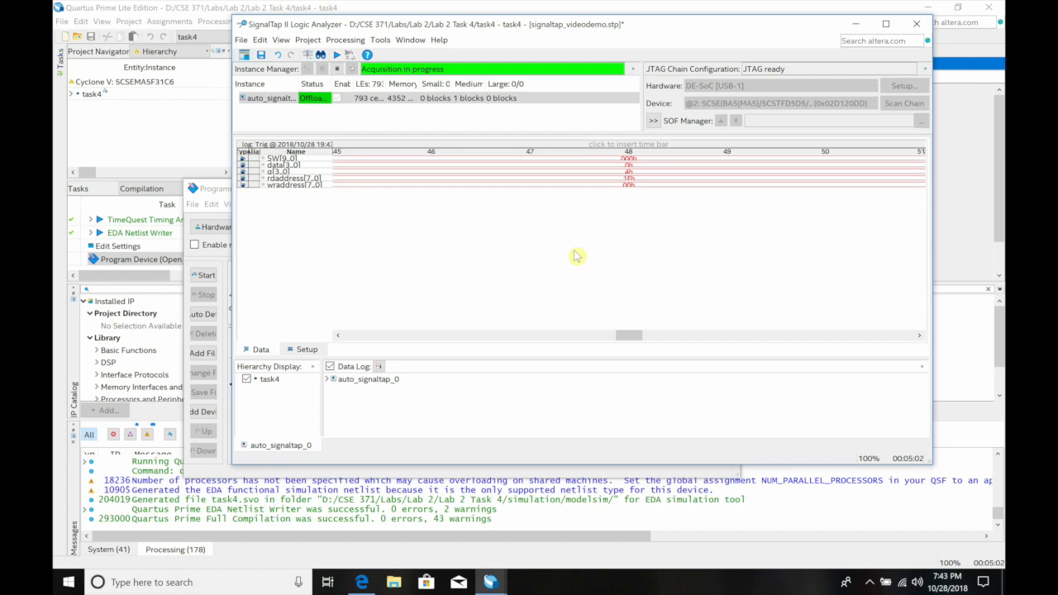
Return to the node setup and stop the running SignalTap acquisition
click(314, 353)
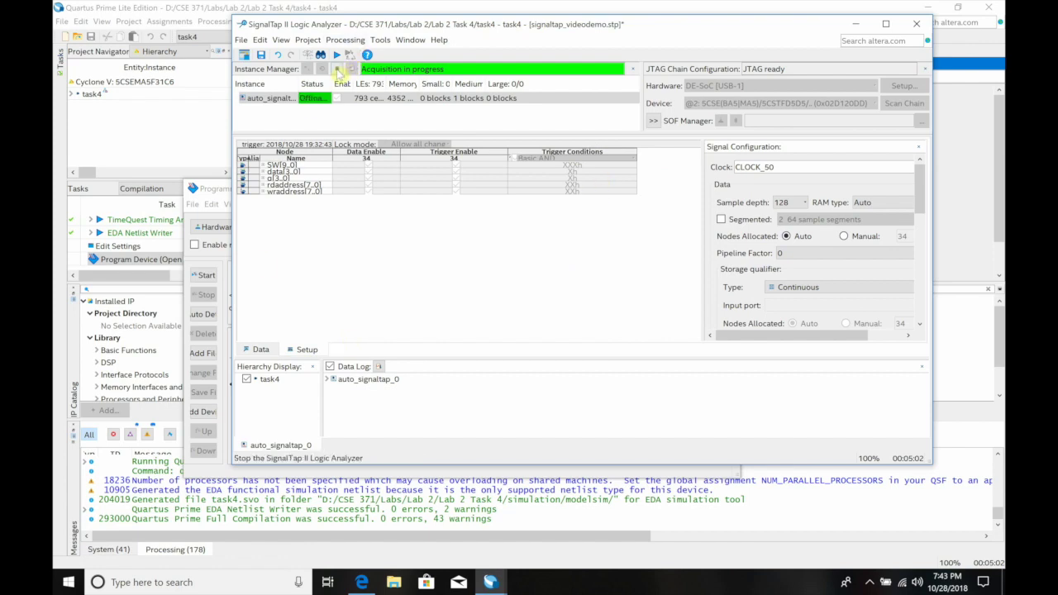
click(337, 69)
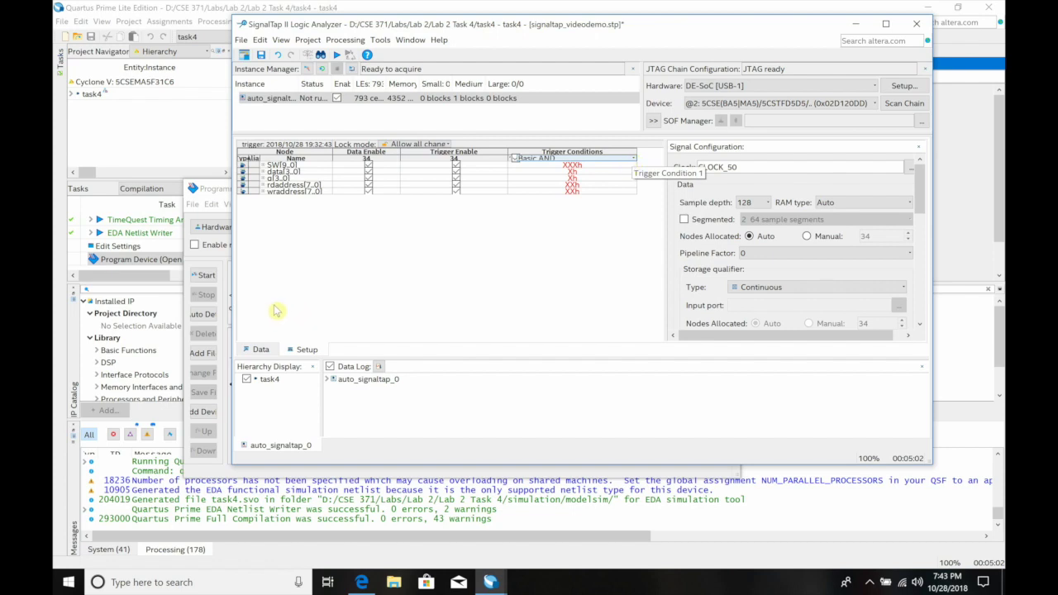
Review the trigger condition types, keeping Basic AND, and check the captured waveform data before returning to the node setup
click(593, 161)
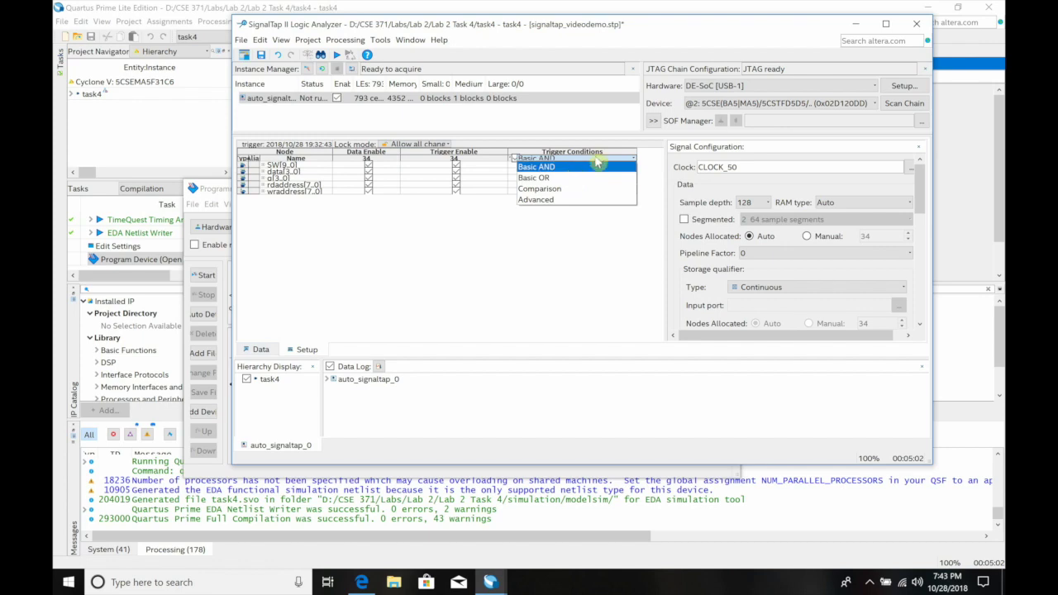
click(572, 169)
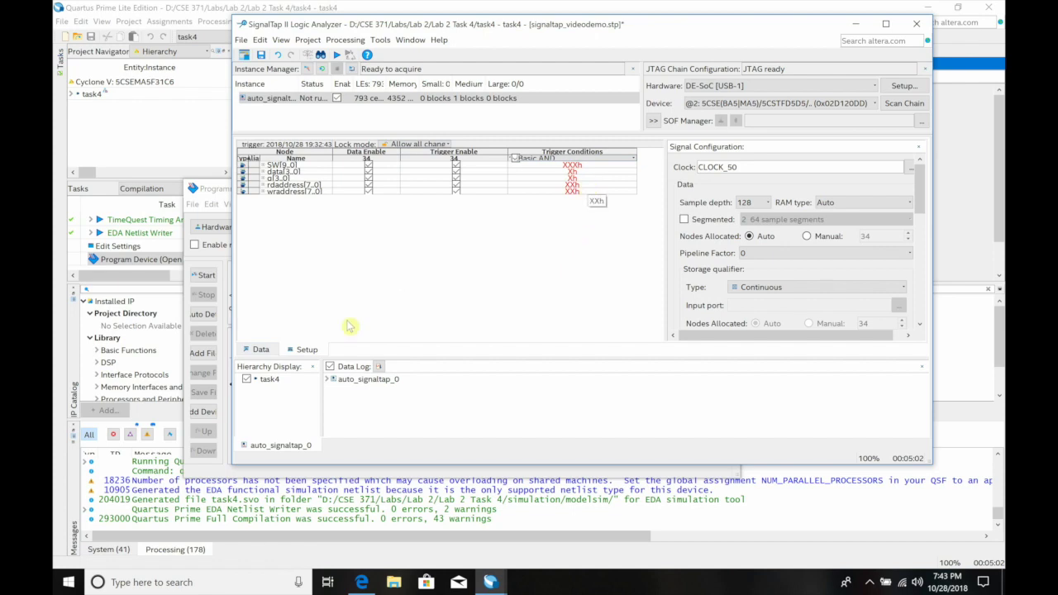
click(260, 351)
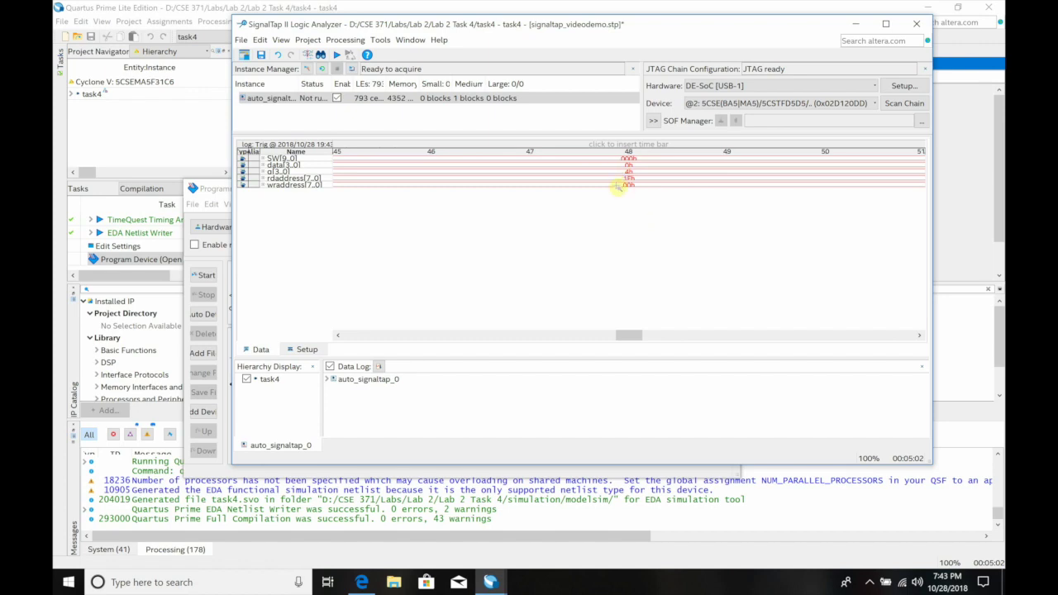
click(307, 350)
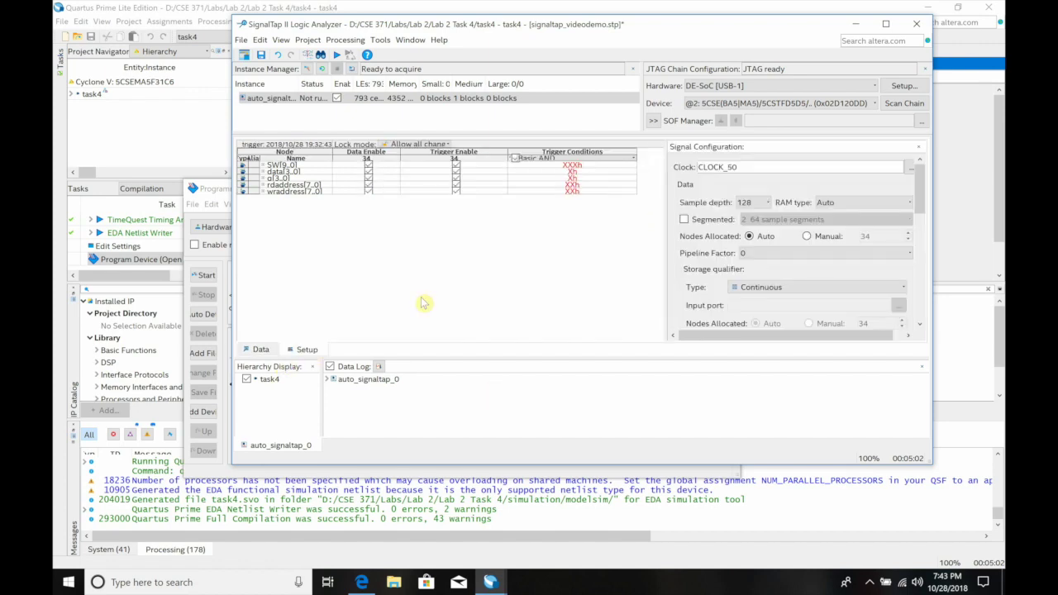